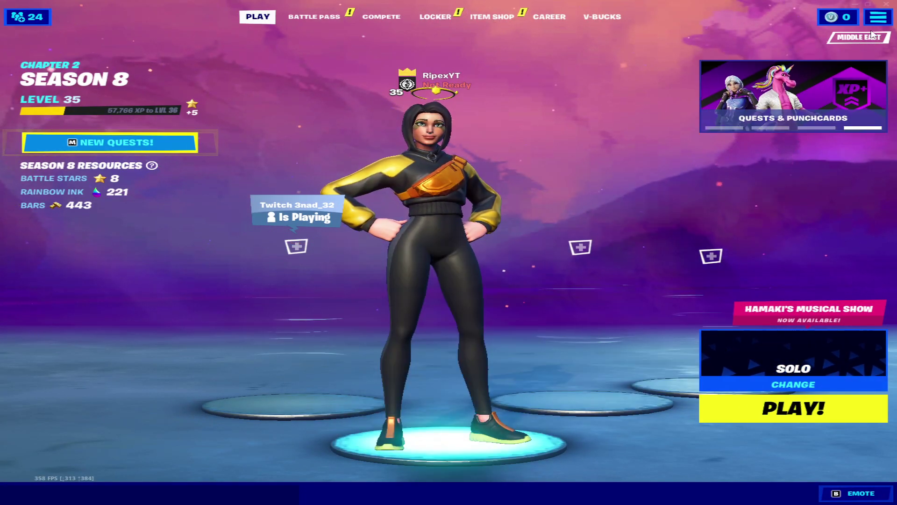
# Step: In Fortnite's Video settings, step the resolution down to 1600 X 1024
pyautogui.click(878, 17)
pyautogui.click(769, 37)
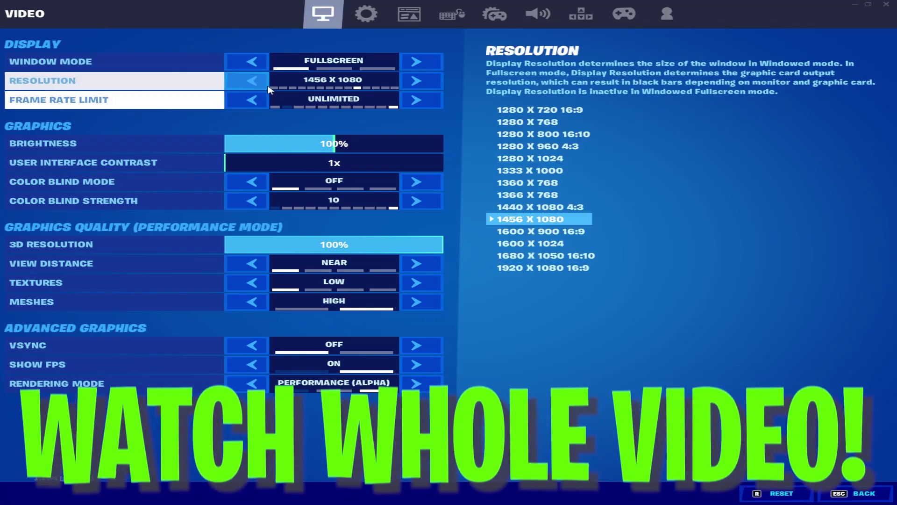
pyautogui.click(262, 86)
pyautogui.click(263, 86)
pyautogui.click(263, 85)
pyautogui.click(262, 86)
pyautogui.click(262, 86)
pyautogui.click(263, 85)
pyautogui.click(263, 86)
pyautogui.click(263, 86)
pyautogui.click(263, 86)
pyautogui.click(263, 86)
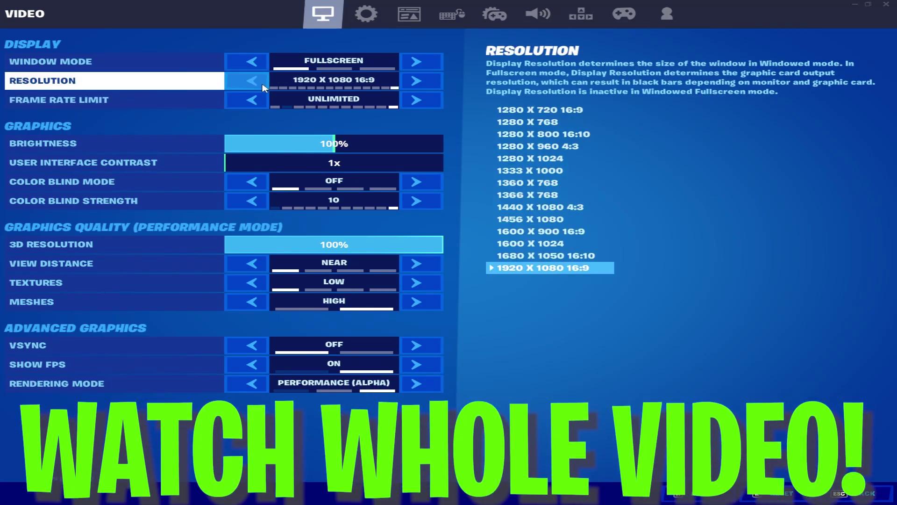
pyautogui.click(263, 85)
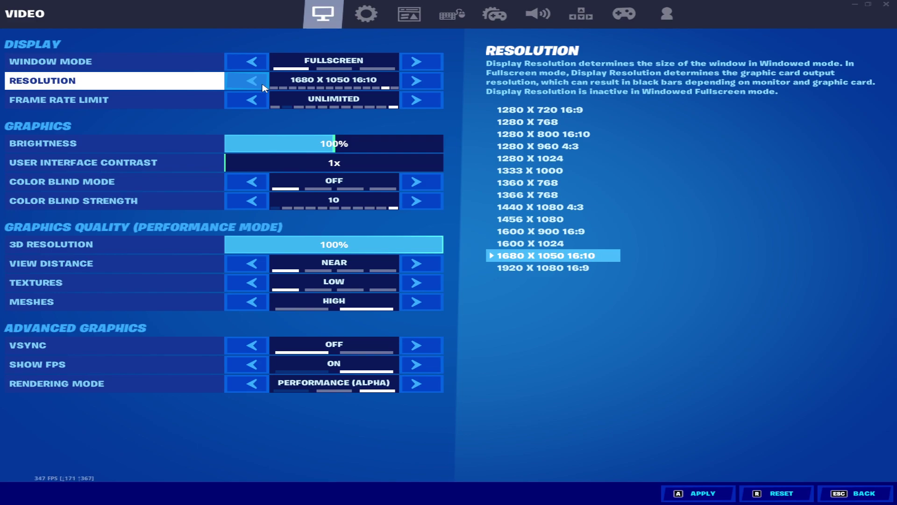
pyautogui.click(264, 87)
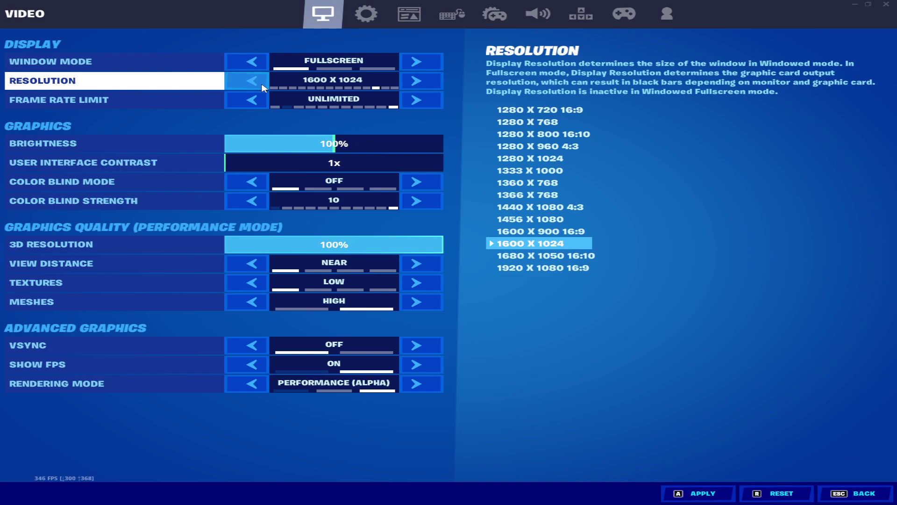
# Step: Cycle through 1360 X 768, 1366 X 768 and 1440 X 1080, ending on 1456 X 1080
pyautogui.click(260, 82)
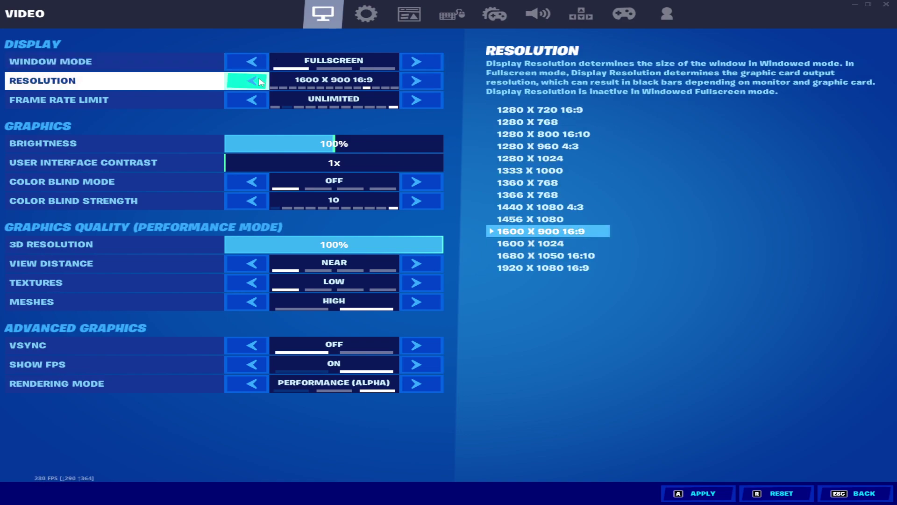
pyautogui.click(260, 82)
pyautogui.click(259, 83)
pyautogui.click(260, 82)
pyautogui.click(260, 82)
pyautogui.click(260, 82)
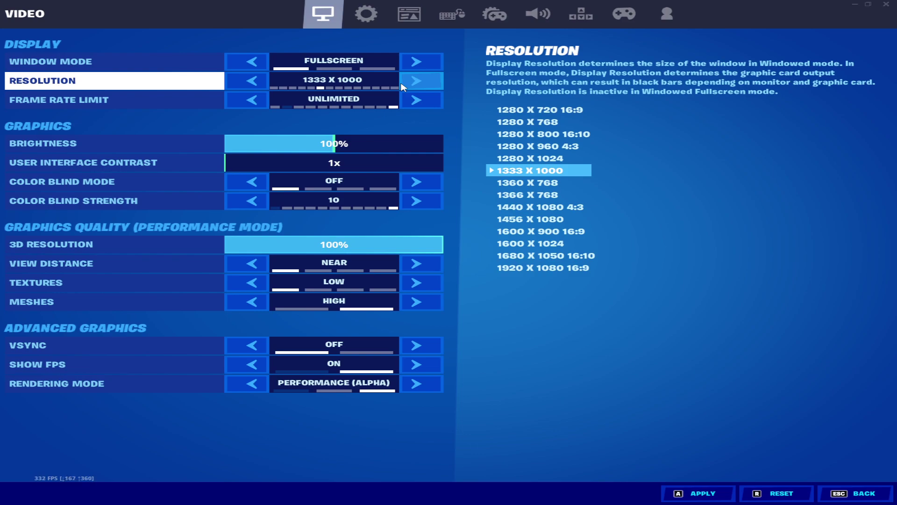
pyautogui.click(419, 87)
pyautogui.click(419, 86)
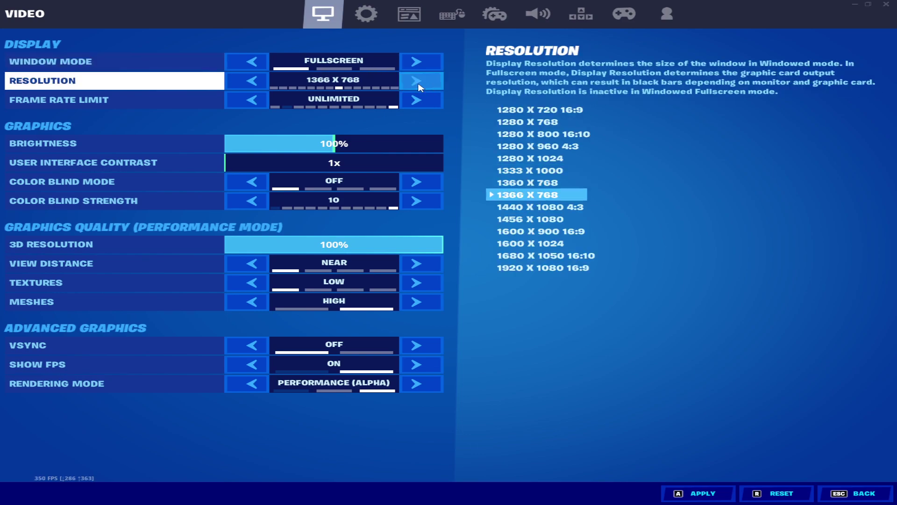
pyautogui.click(419, 87)
pyautogui.click(419, 86)
pyautogui.click(252, 83)
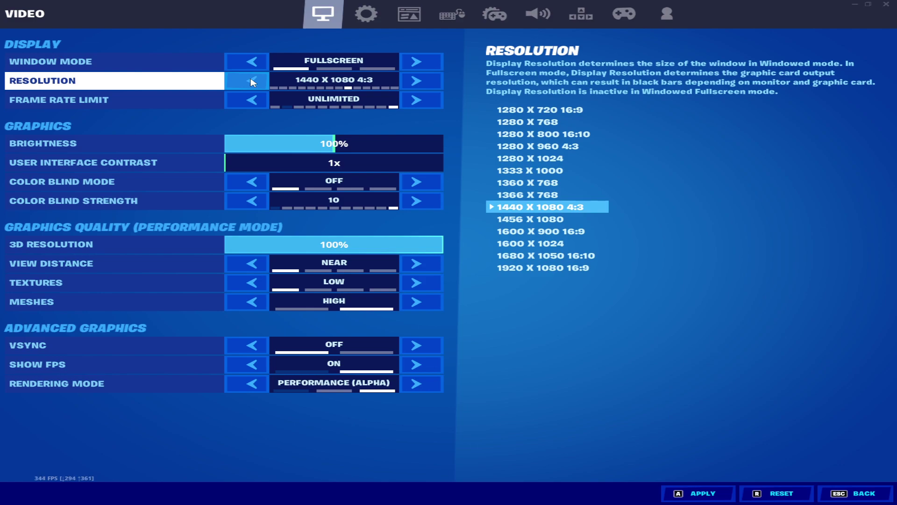
pyautogui.click(413, 84)
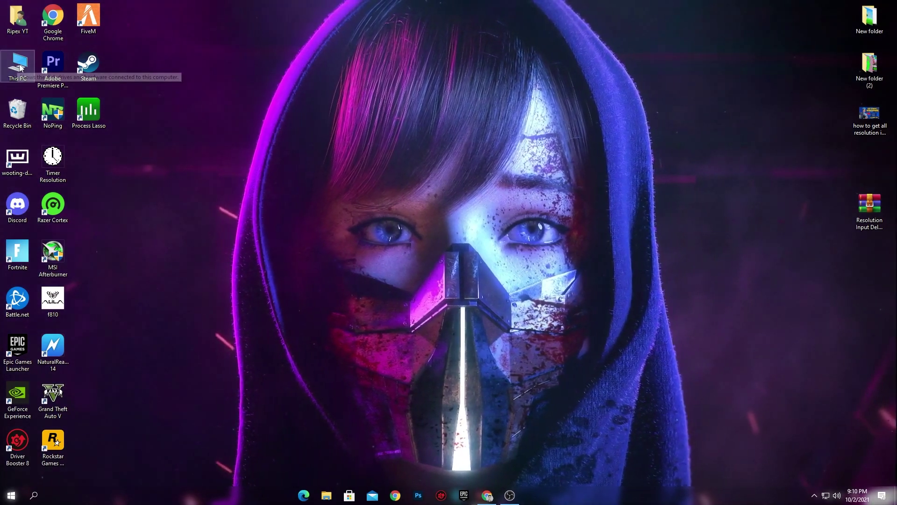
# Step: Open Device Manager from This PC's Properties page
pyautogui.rightClick(3, 62)
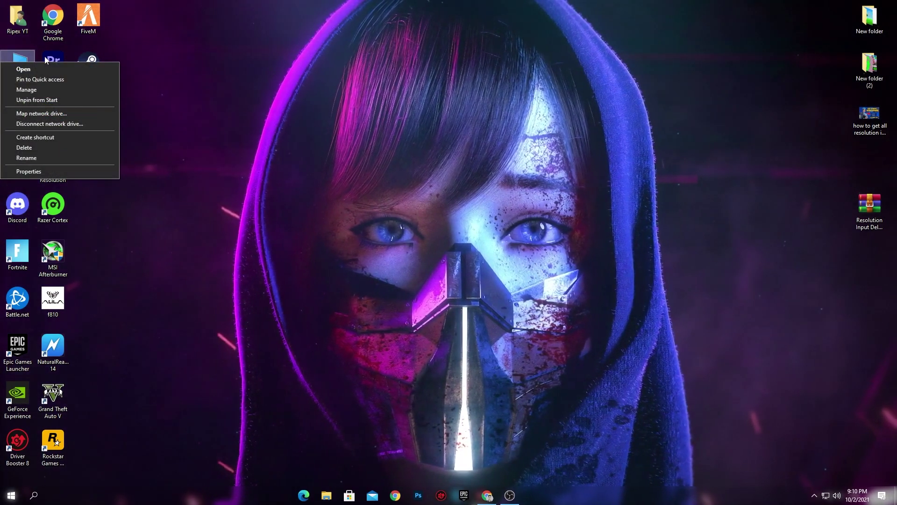
pyautogui.click(29, 171)
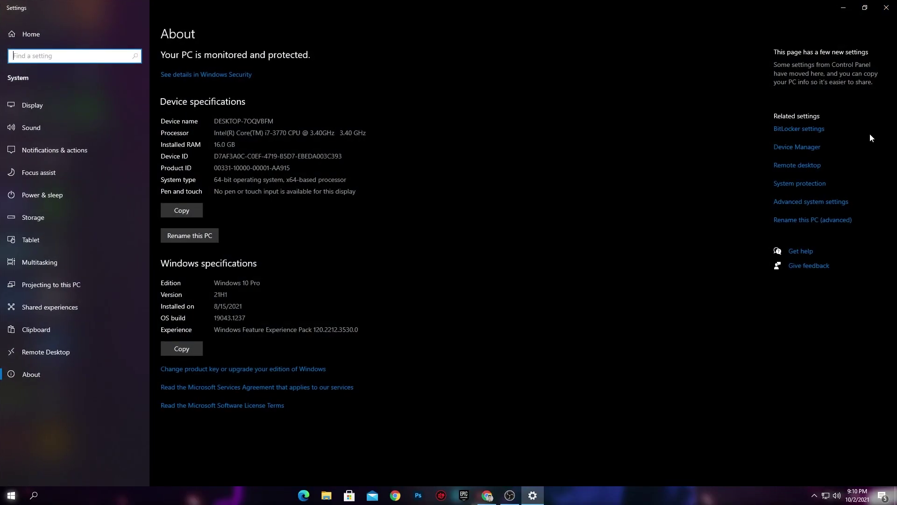
pyautogui.click(797, 147)
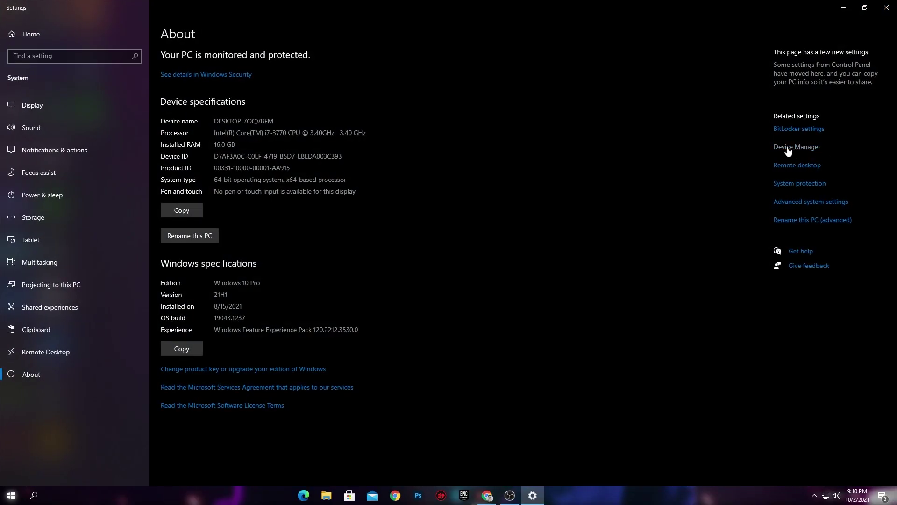
# Step: Expand Monitors and enable the Generic PnP Monitor device
pyautogui.doubleClick(76, 140)
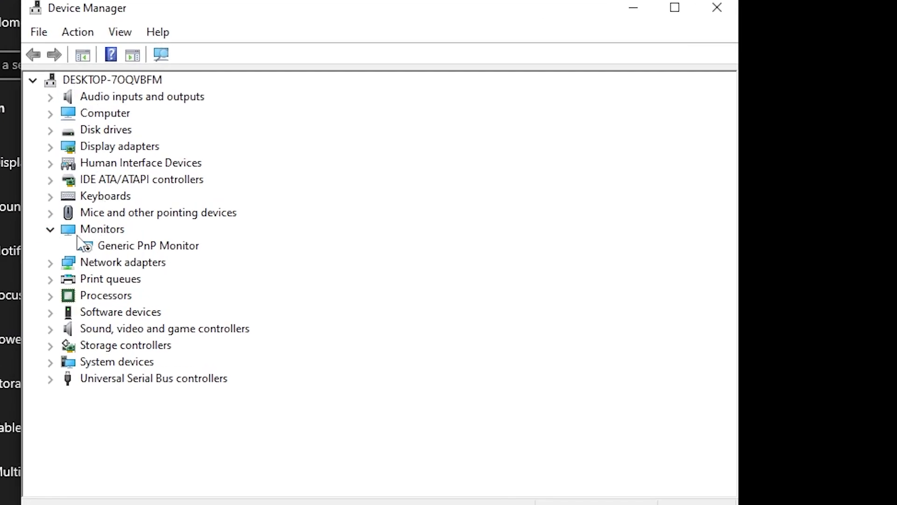
pyautogui.click(52, 231)
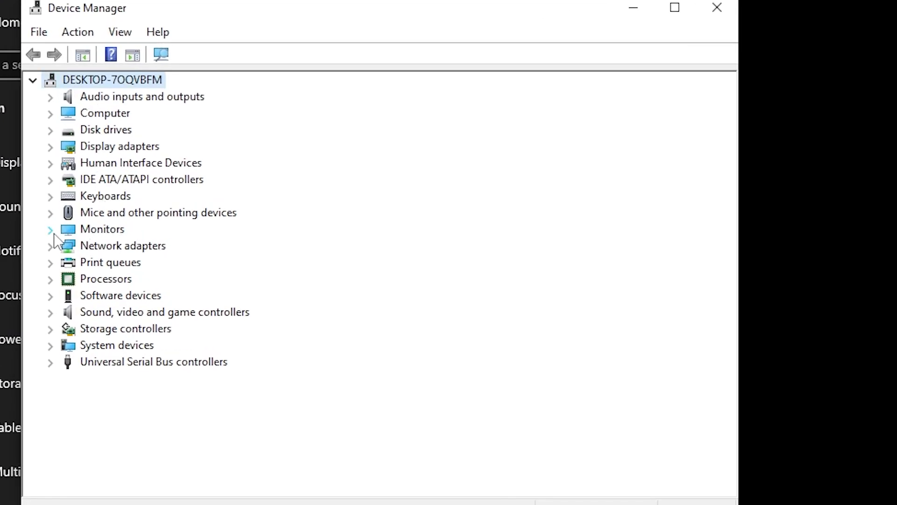
pyautogui.click(49, 231)
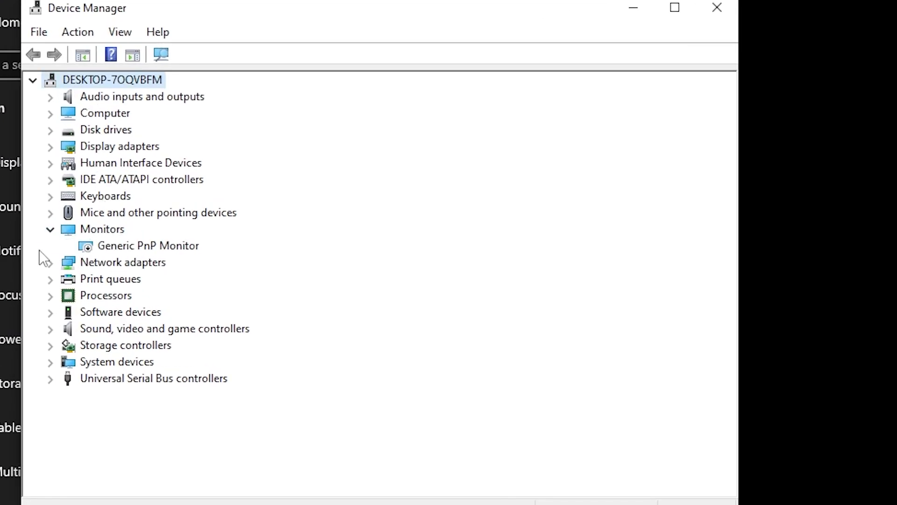
pyautogui.rightClick(142, 246)
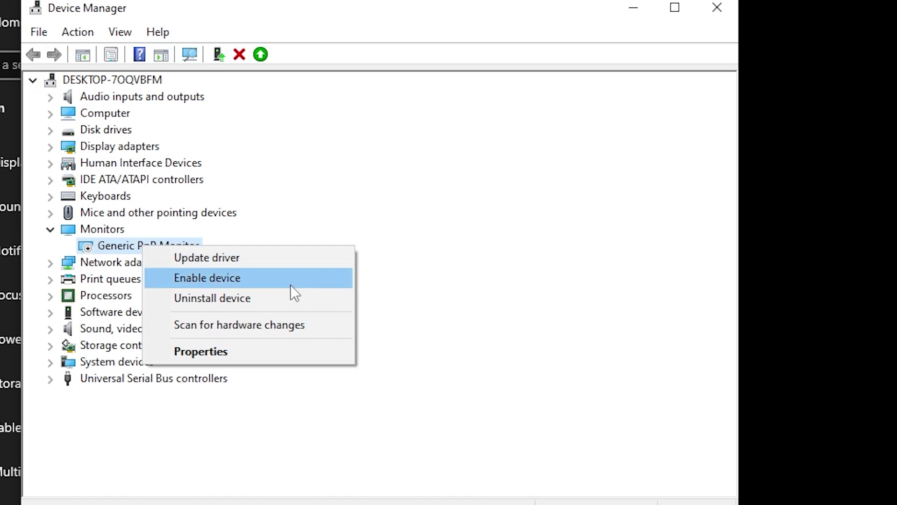
pyautogui.click(457, 226)
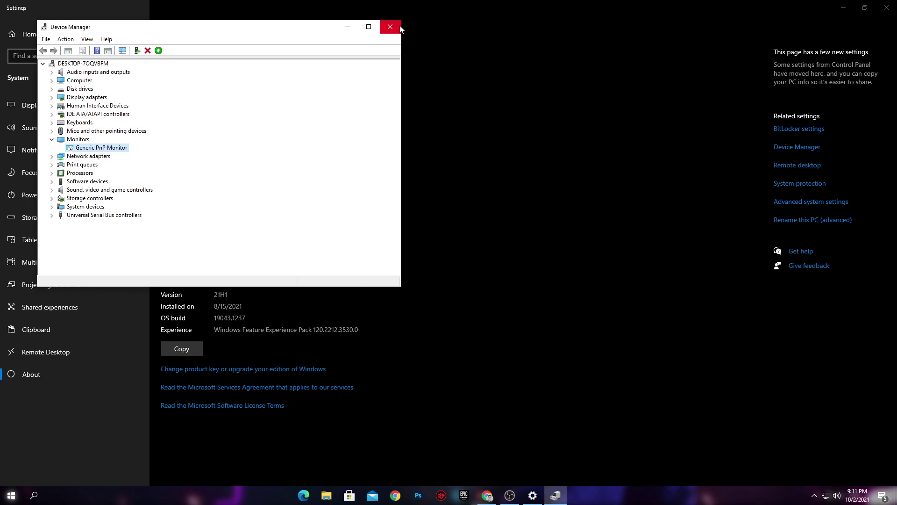
# Step: Close Device Manager and Settings, and return to the fix pack article in Chrome
pyautogui.click(717, 8)
pyautogui.click(886, 8)
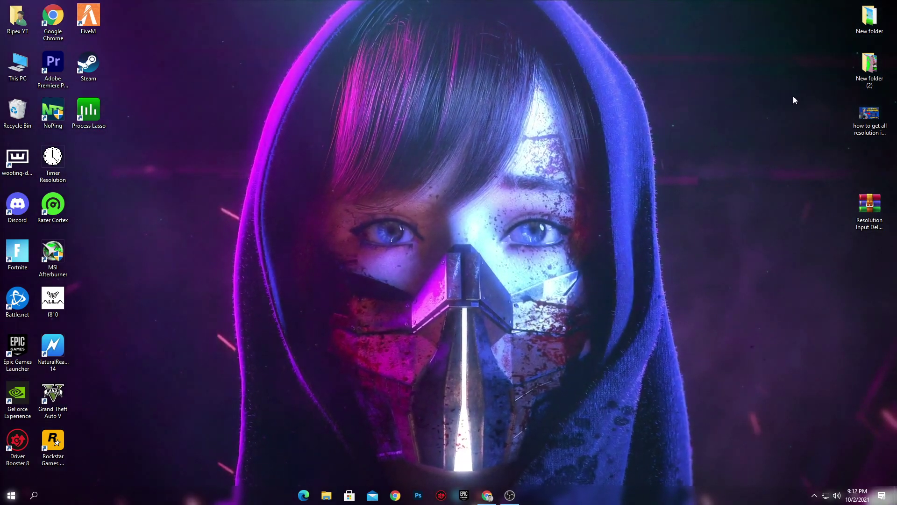
pyautogui.click(487, 495)
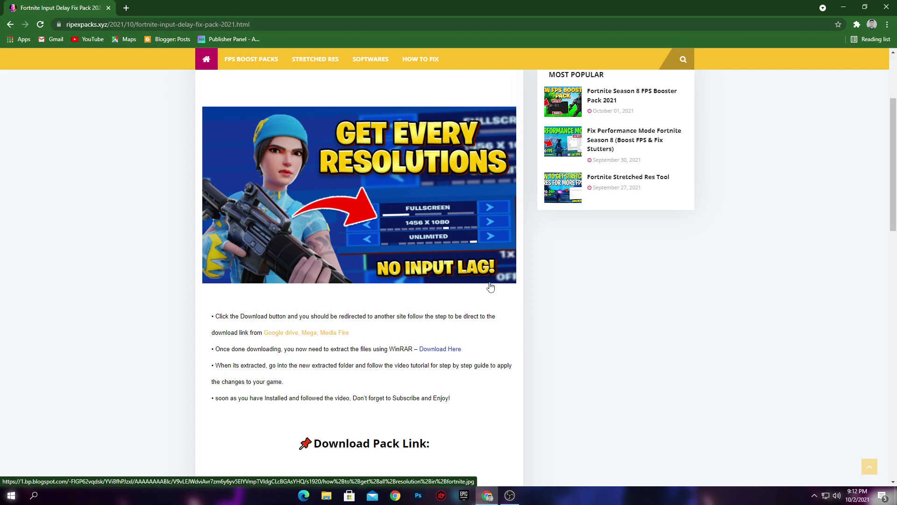
pyautogui.scroll(3, 490, 287)
pyautogui.scroll(-5, 600, 205)
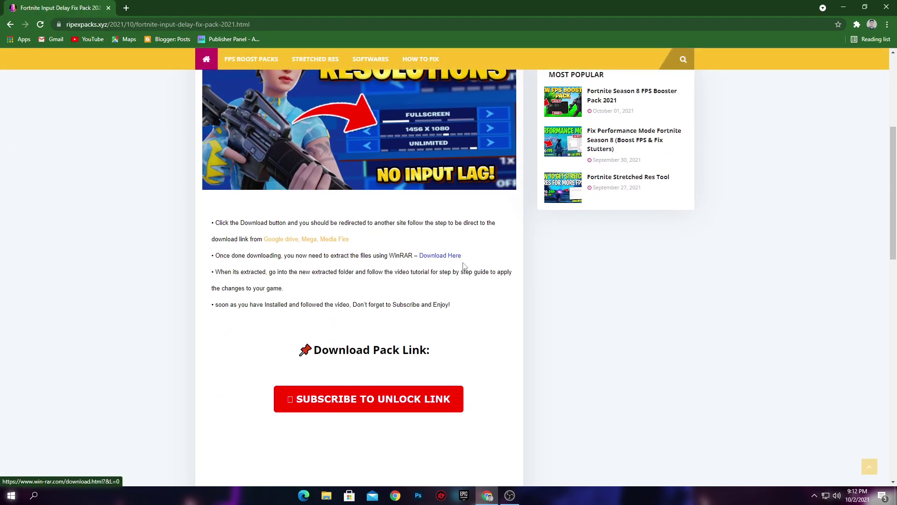
pyautogui.scroll(-4, 332, 229)
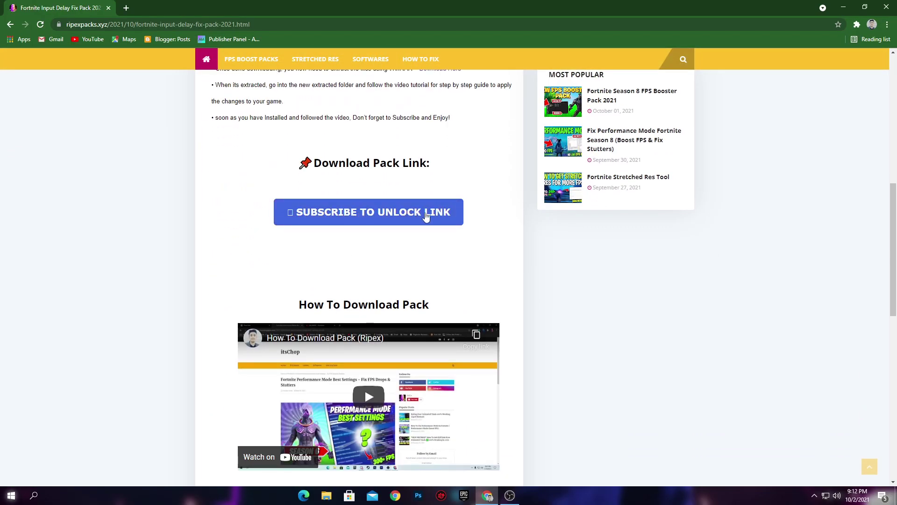
# Step: Unlock the article's Download Pack Link and scroll it into view
pyautogui.click(391, 215)
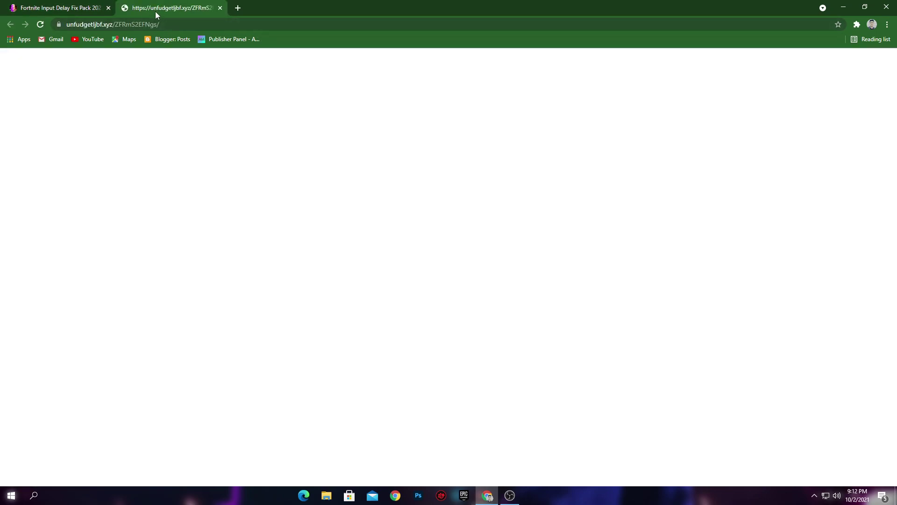
pyautogui.click(60, 8)
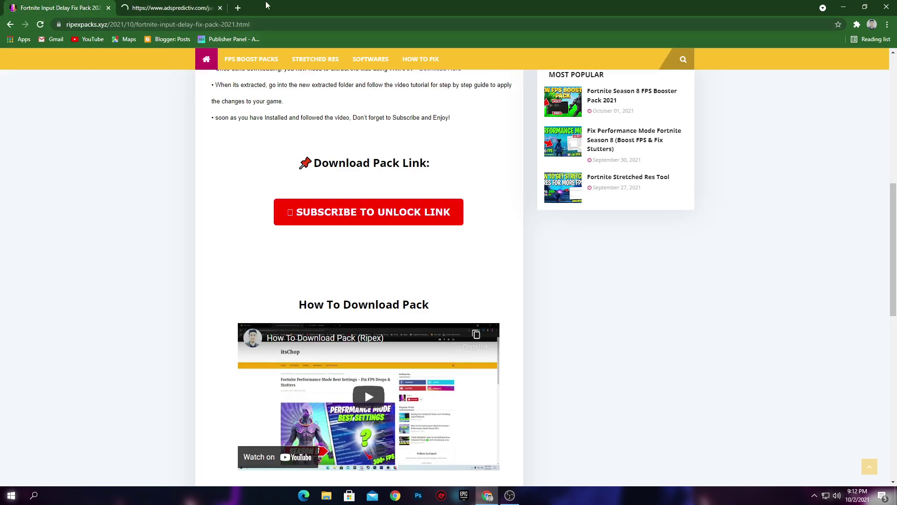
pyautogui.click(329, 214)
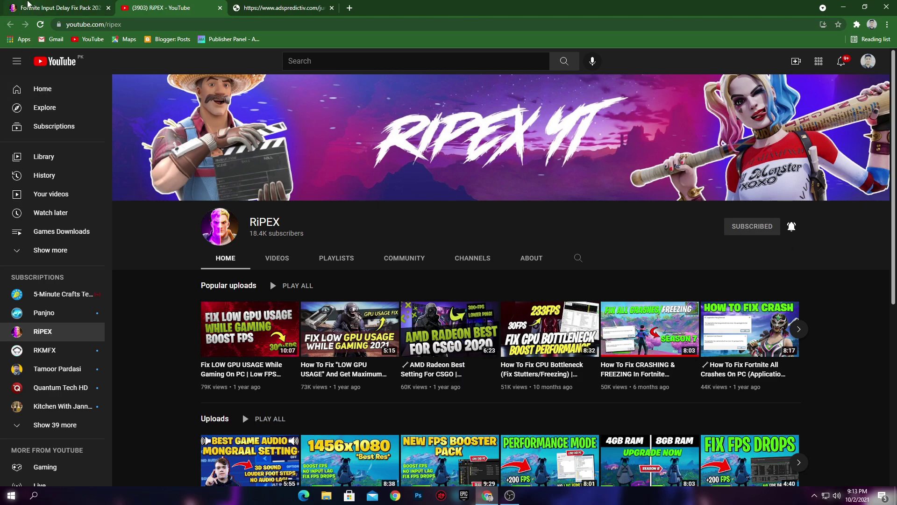
pyautogui.click(30, 6)
pyautogui.scroll(-10, 309, 227)
pyautogui.scroll(2, 487, 256)
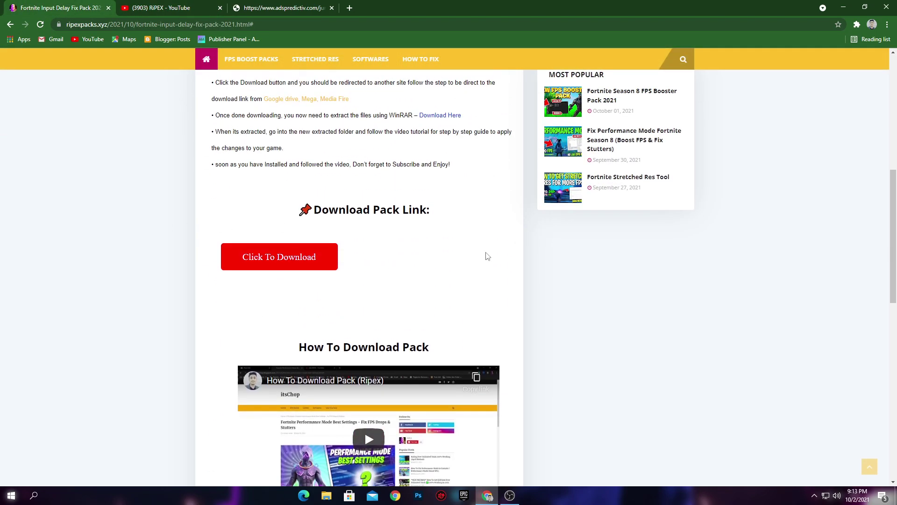
# Step: Download Resolution Input Delay Fix Pack.rar from Google Drive, minimize Chrome and dismiss the IDM prompt
pyautogui.click(257, 260)
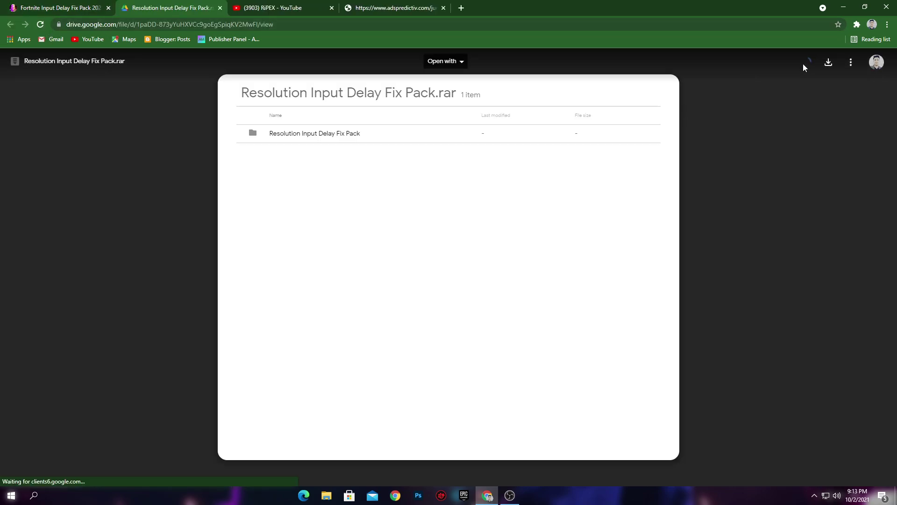
pyautogui.click(828, 62)
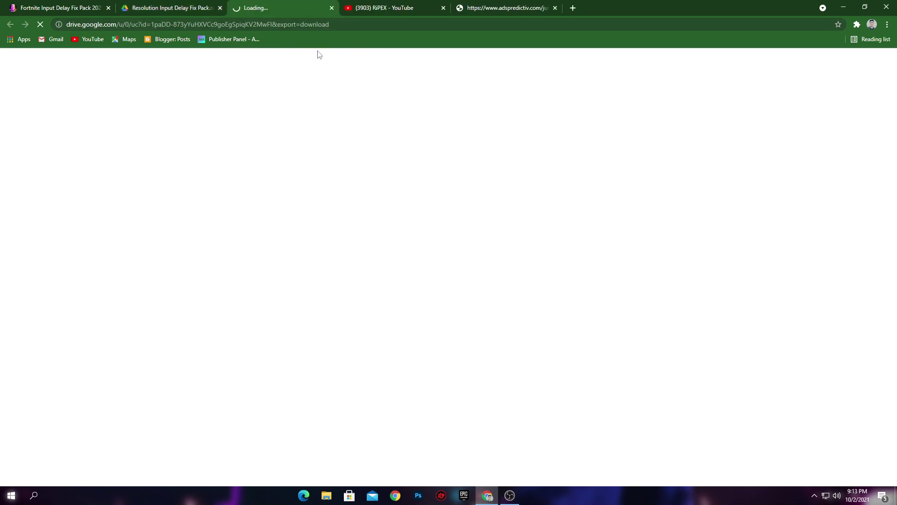
pyautogui.click(843, 7)
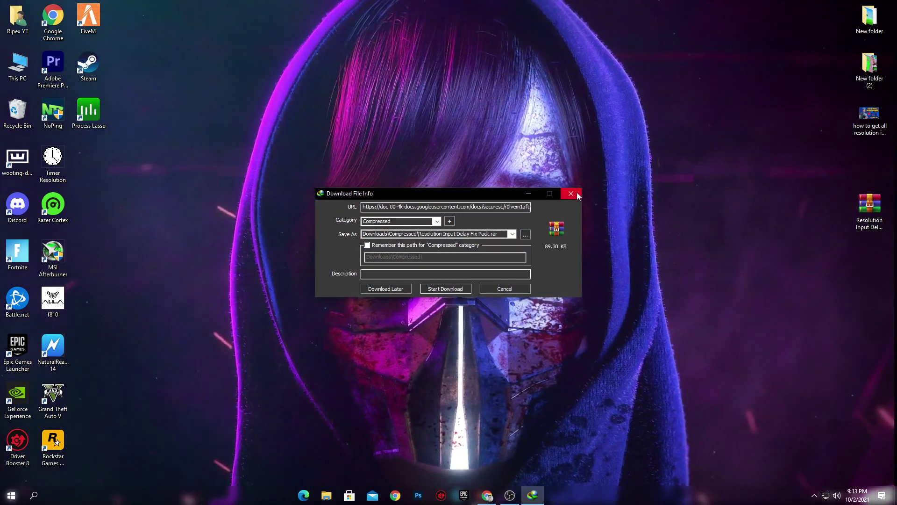
pyautogui.press('Escape')
# Step: Extract the fix pack .rar onto the desktop with Extract Here and open the extracted folder
pyautogui.moveTo(849, 222); pyautogui.dragTo(335, 155)
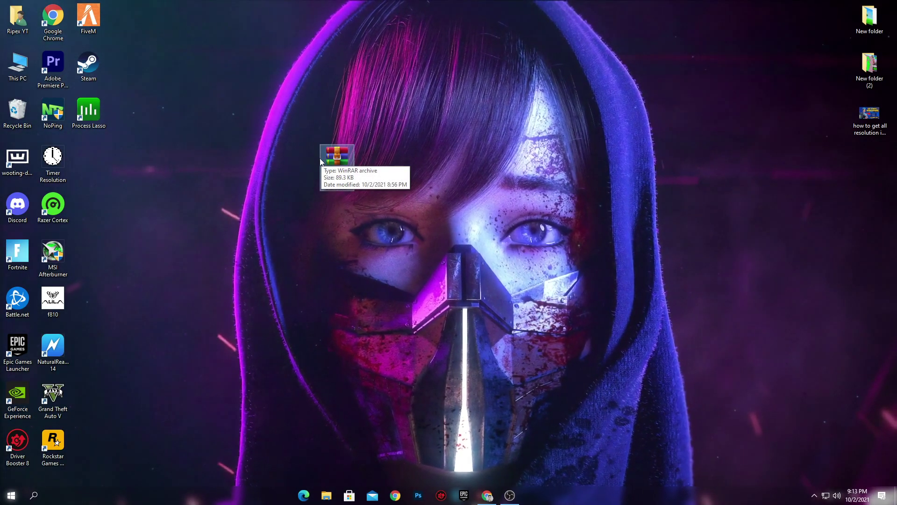
pyautogui.rightClick(335, 155)
pyautogui.click(211, 199)
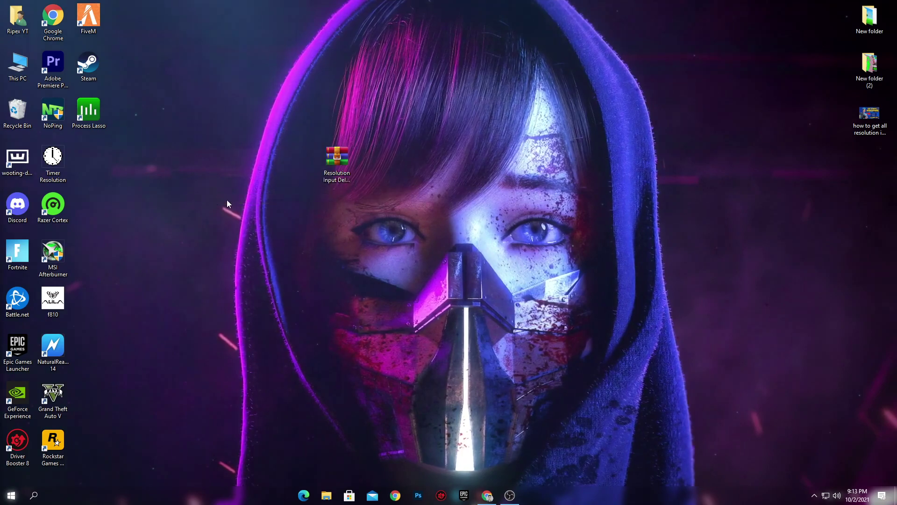
pyautogui.moveTo(96, 164); pyautogui.dragTo(303, 161)
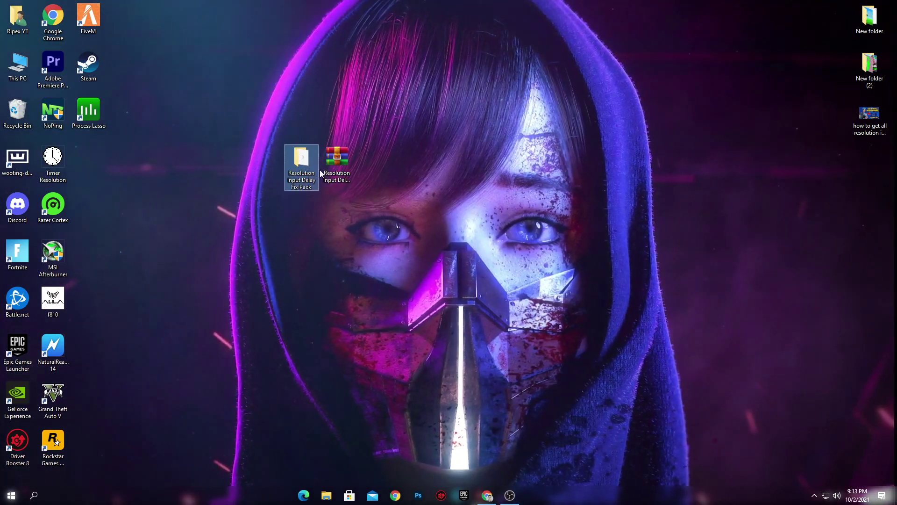
pyautogui.doubleClick(300, 158)
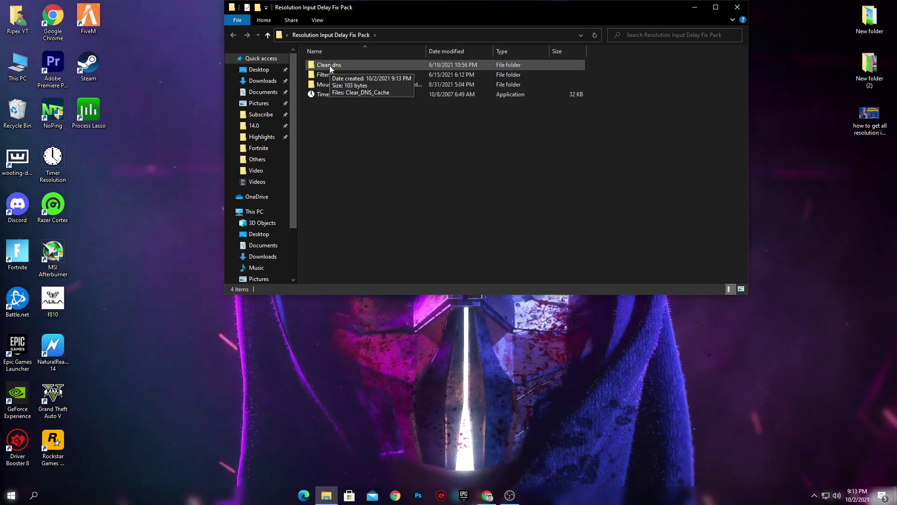
# Step: Run Clear_DNS_Cache from the Clean dns folder to flush DNS, then close the console
pyautogui.doubleClick(358, 64)
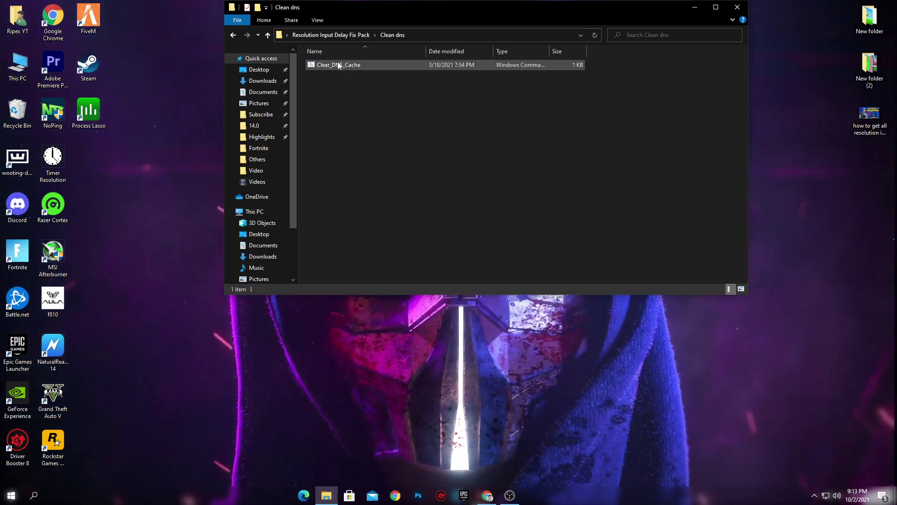
pyautogui.doubleClick(361, 66)
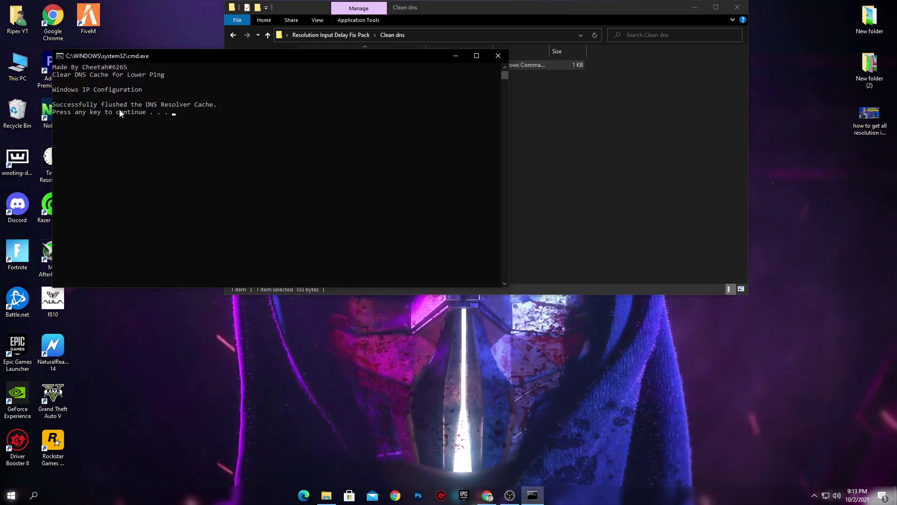
pyautogui.press('Return')
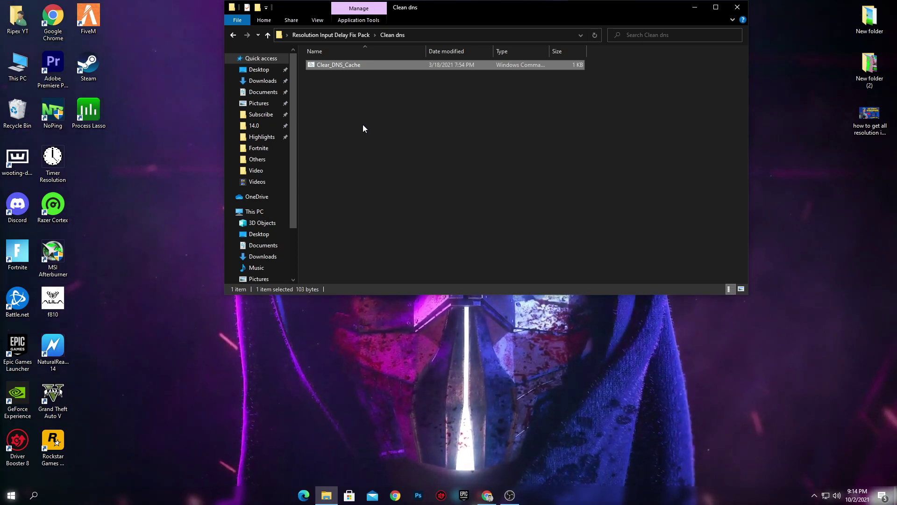
# Step: Run TimerResolution from the pack folder, set the maximum 0.500 ms, then open the FilterKeys folder
pyautogui.click(309, 35)
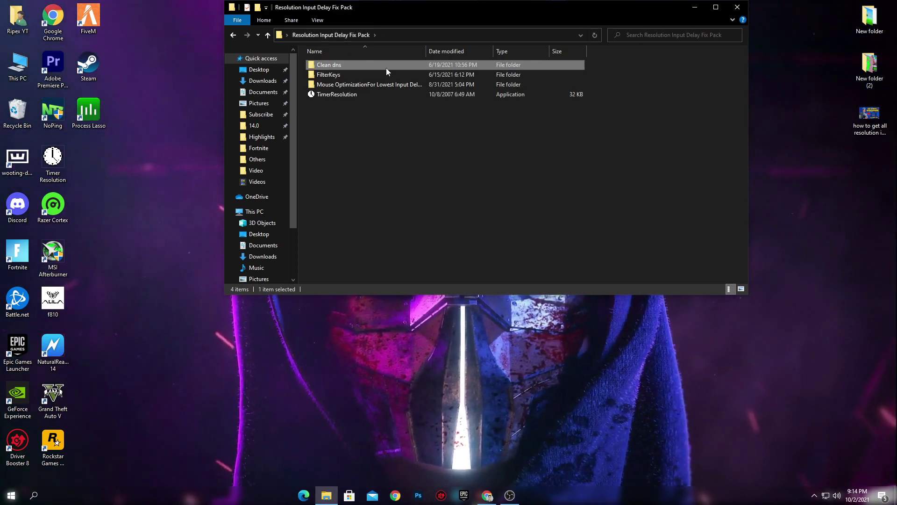
pyautogui.doubleClick(333, 75)
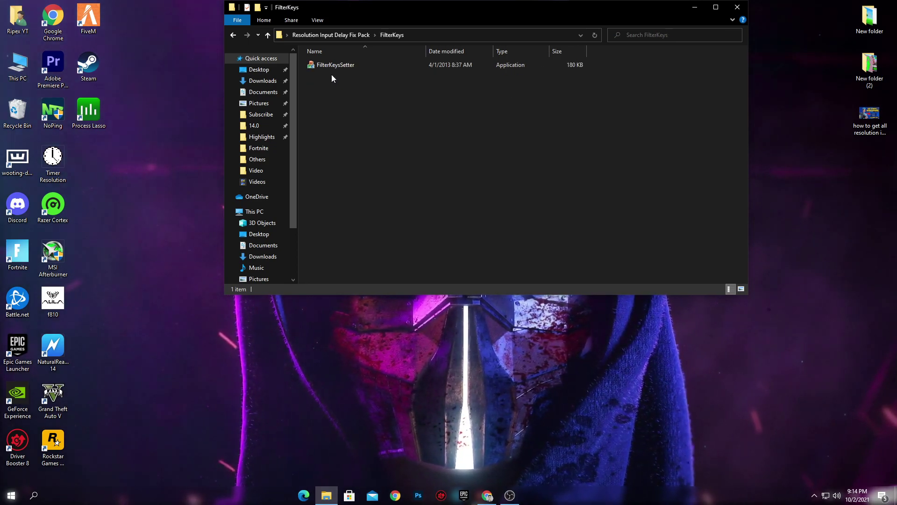
pyautogui.click(330, 37)
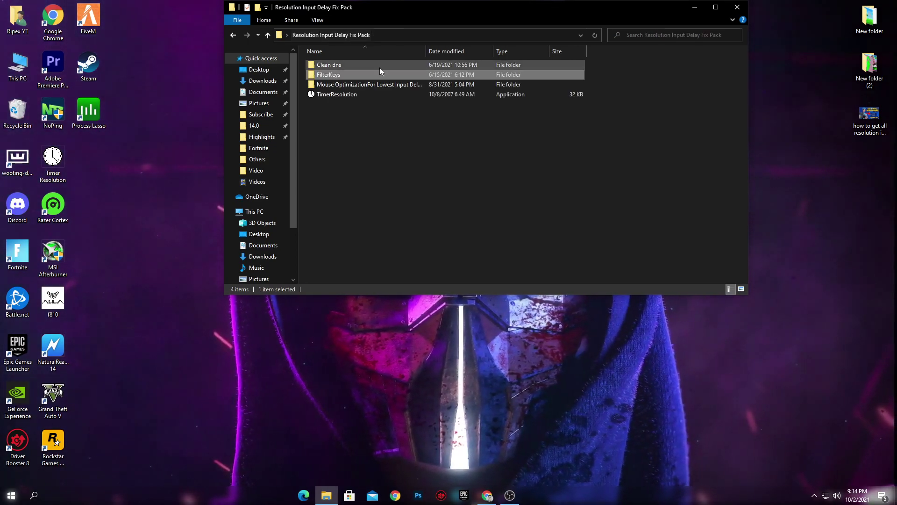
pyautogui.doubleClick(329, 94)
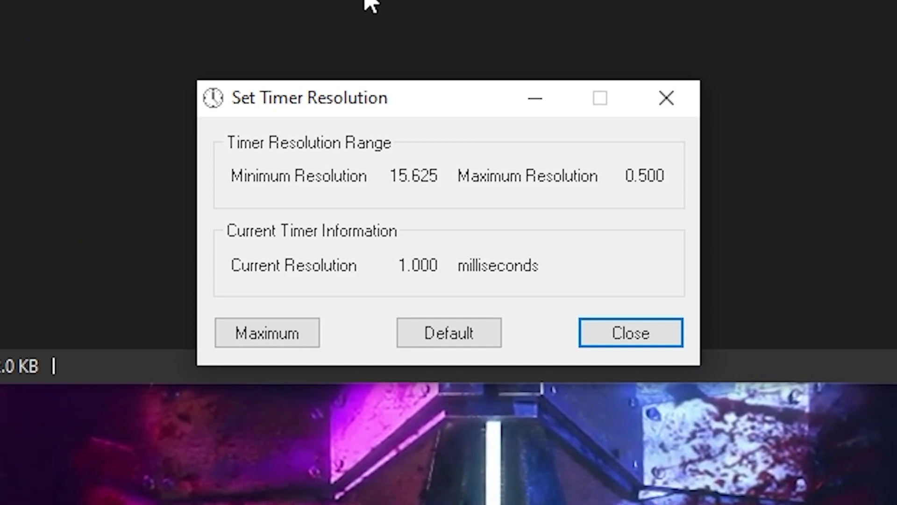
pyautogui.click(269, 338)
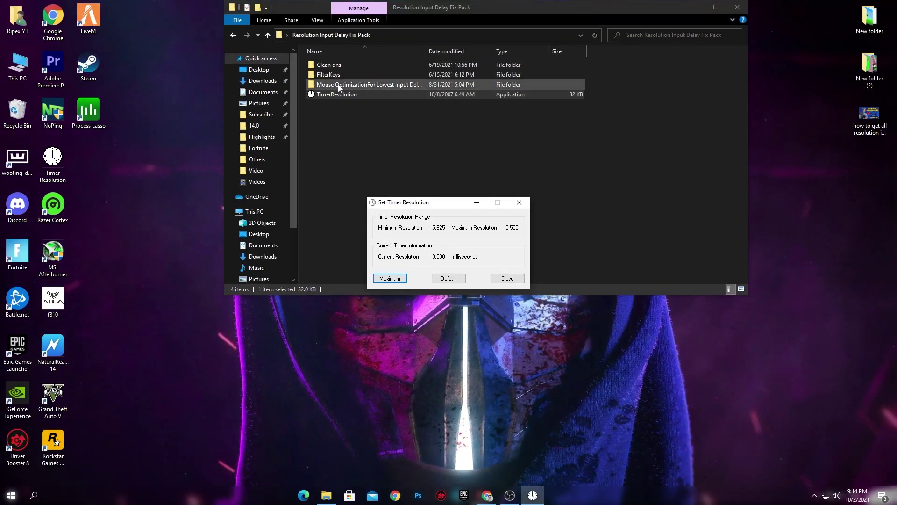
pyautogui.doubleClick(339, 76)
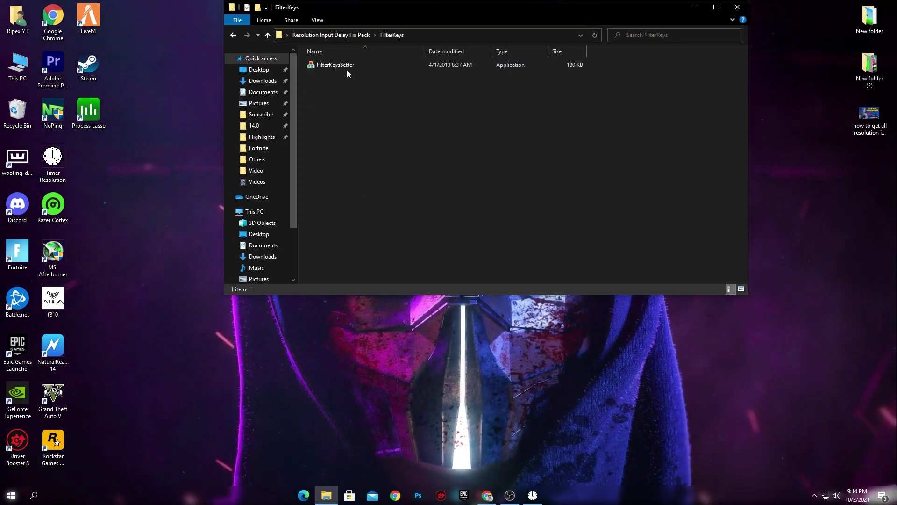
# Step: Apply FilterKeys with 1000 ms ignore-under, 1000 ms repeat delay and 500 ms repeat rate
pyautogui.doubleClick(346, 66)
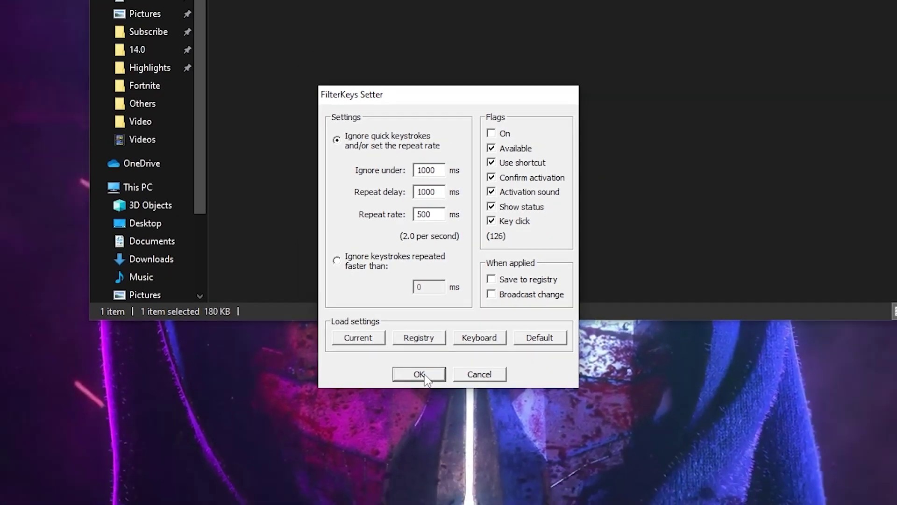
pyautogui.click(408, 419)
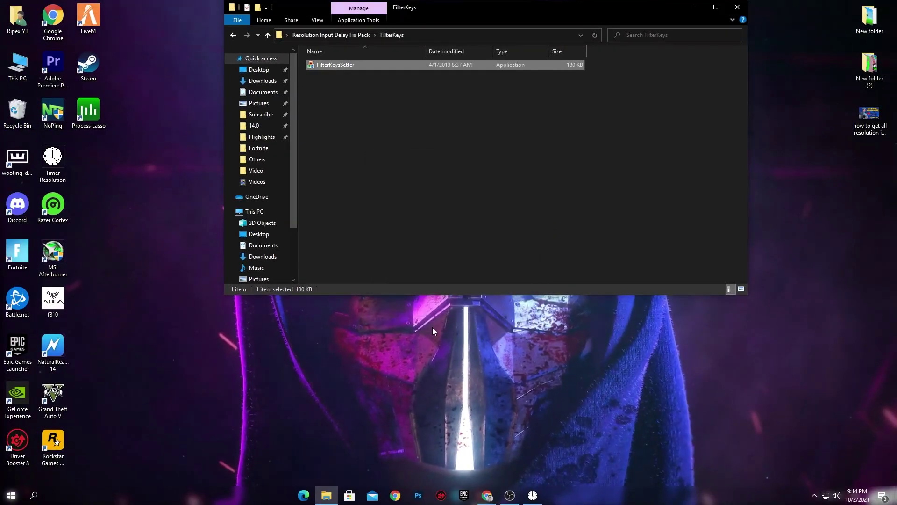
pyautogui.click(325, 36)
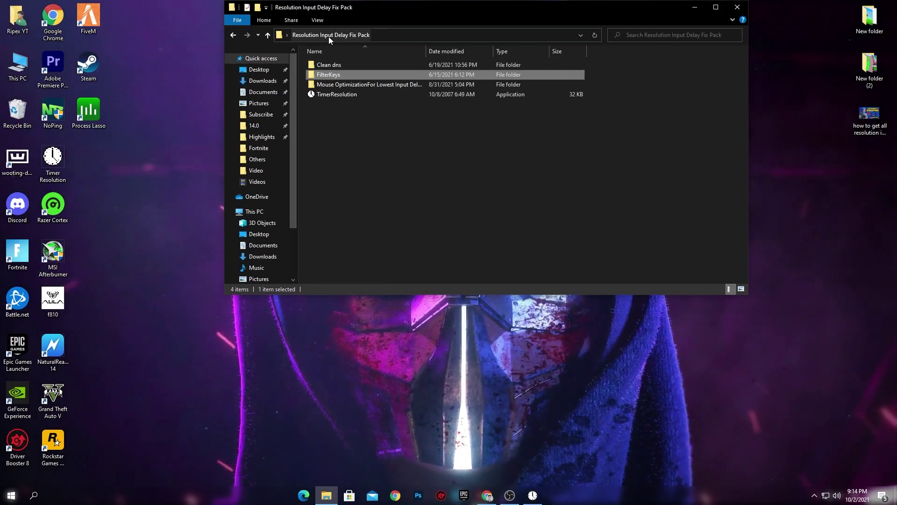
# Step: Open Mouse Optimization > Reg Optimization and confirm the Windows display scale is 100% (Recommended)
pyautogui.doubleClick(358, 85)
pyautogui.doubleClick(338, 68)
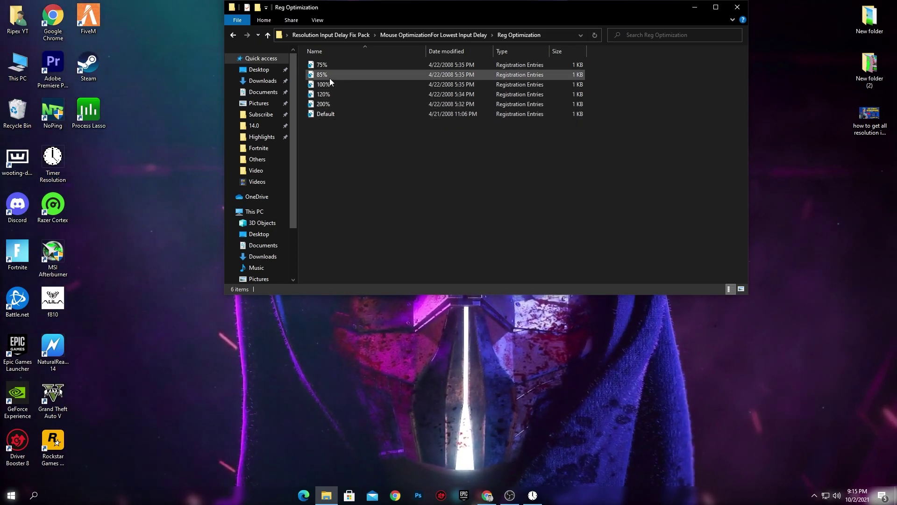
pyautogui.rightClick(151, 167)
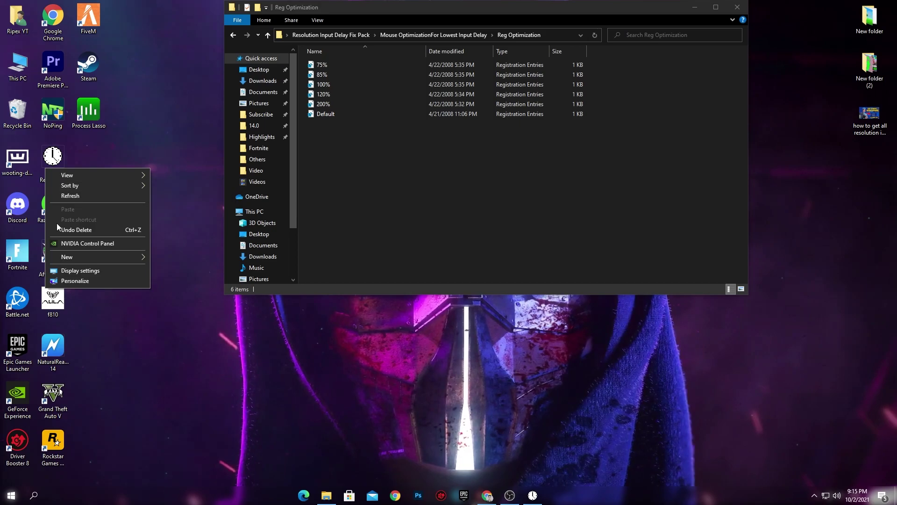
pyautogui.click(73, 271)
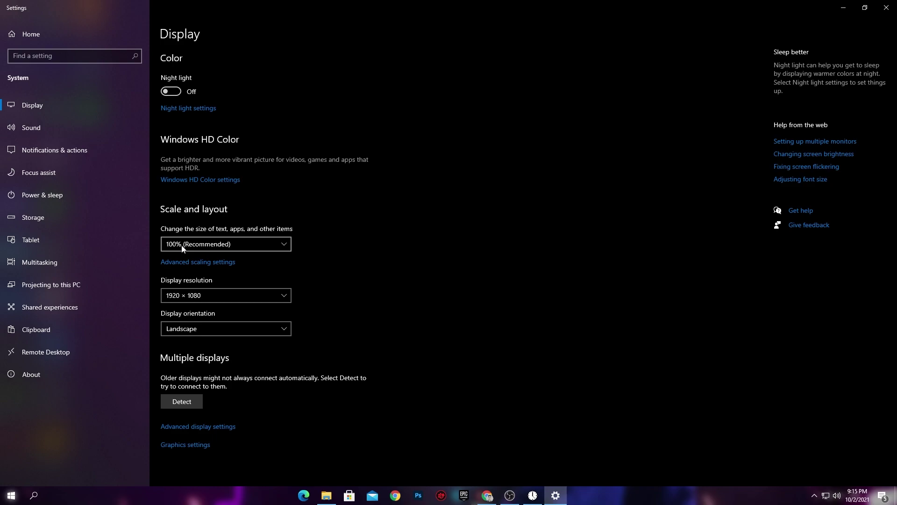
pyautogui.click(878, 6)
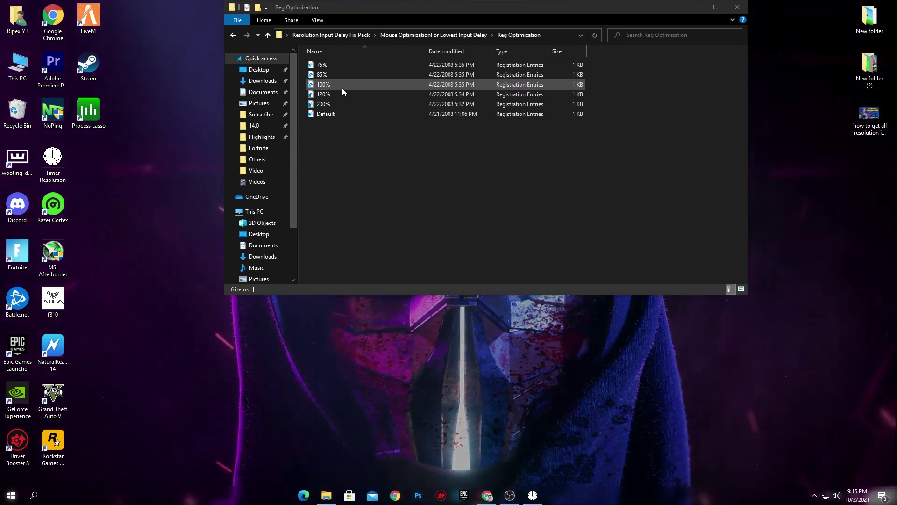
# Step: Merge 100%.reg into the registry, accepting UAC and the warning, then return to the pack folder
pyautogui.doubleClick(324, 85)
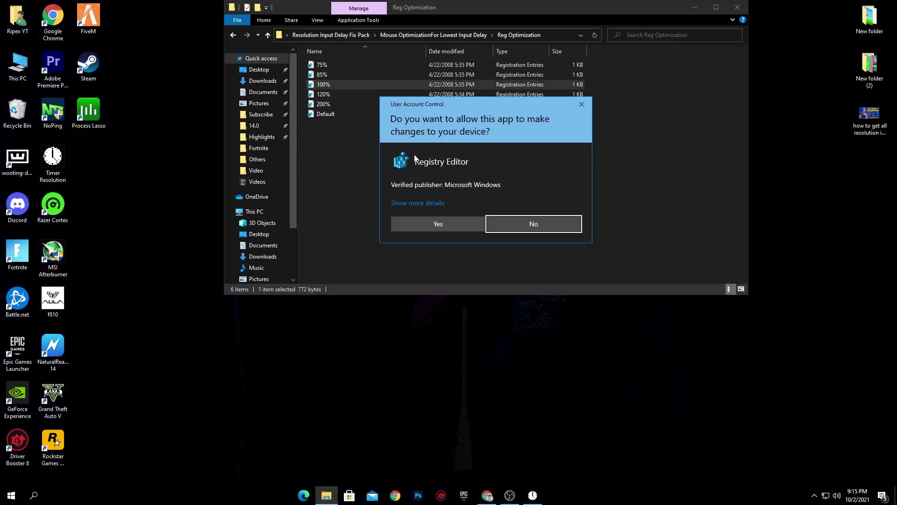
pyautogui.click(433, 224)
pyautogui.click(514, 262)
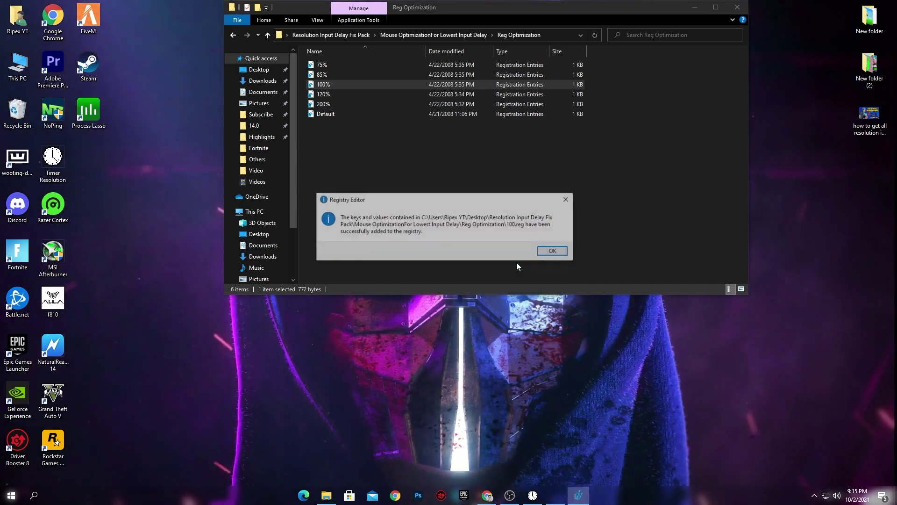
pyautogui.click(551, 250)
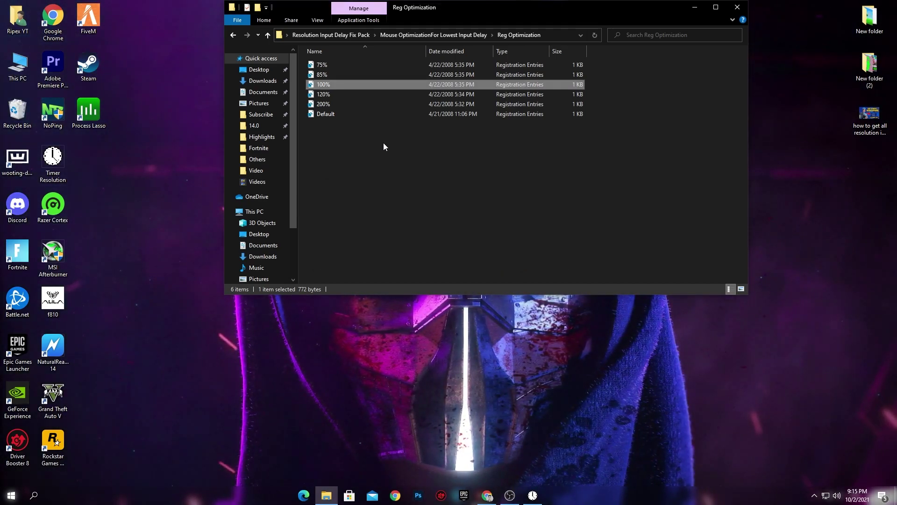
pyautogui.click(336, 35)
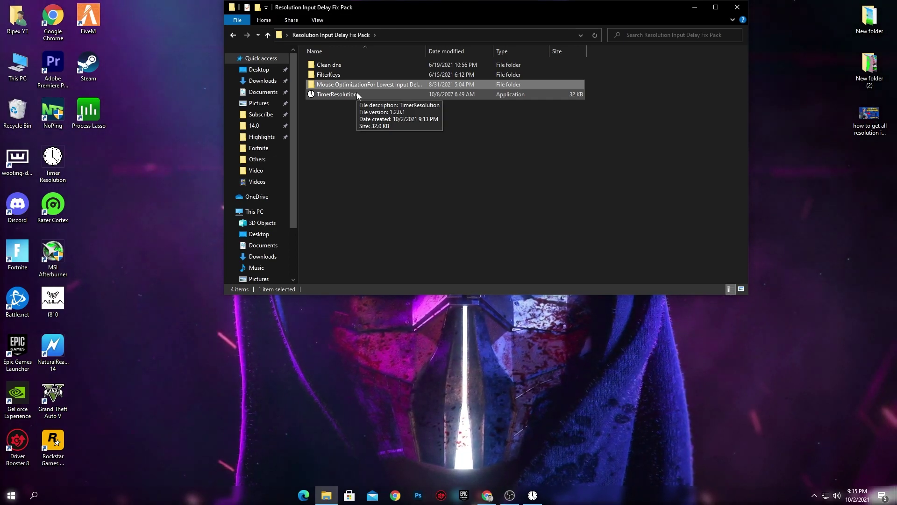
# Step: Move TimerResolution onto the desktop, delete the duplicate copy, and run it as administrator
pyautogui.moveTo(357, 96); pyautogui.dragTo(161, 164)
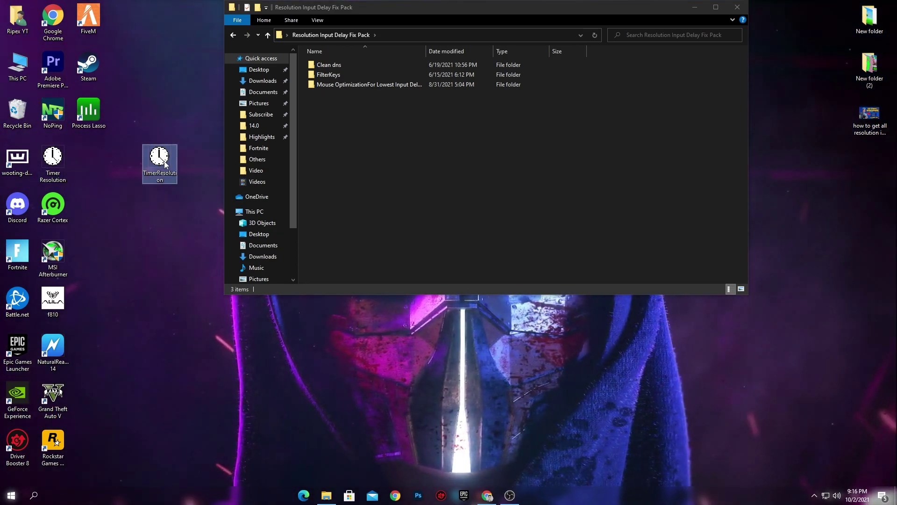
pyautogui.press('Delete')
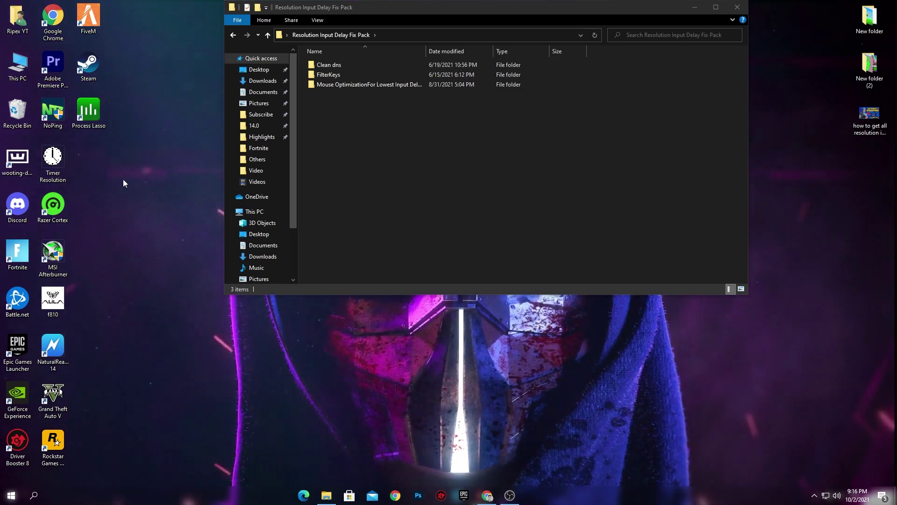
pyautogui.rightClick(56, 160)
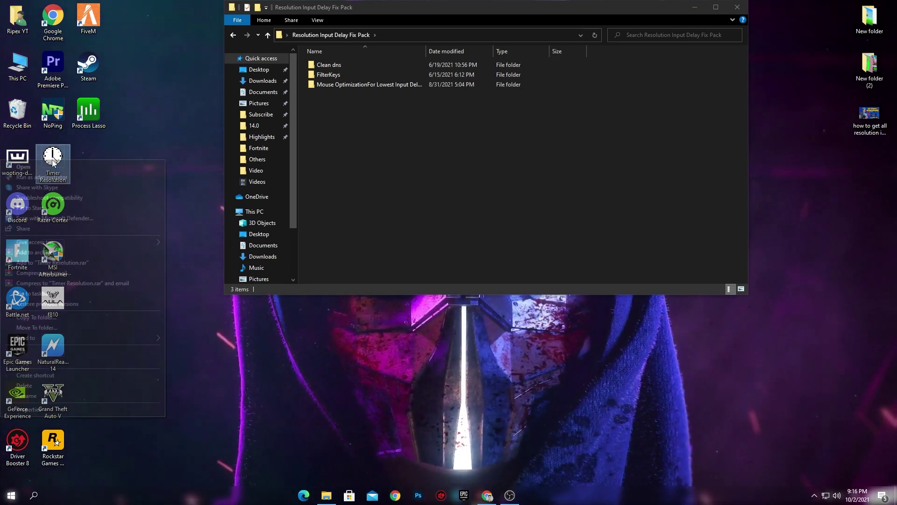
pyautogui.click(59, 177)
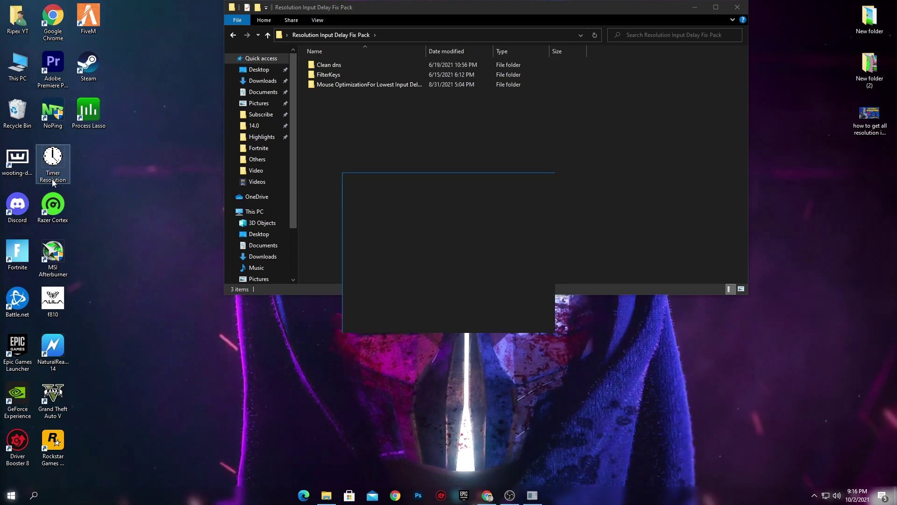
pyautogui.click(395, 312)
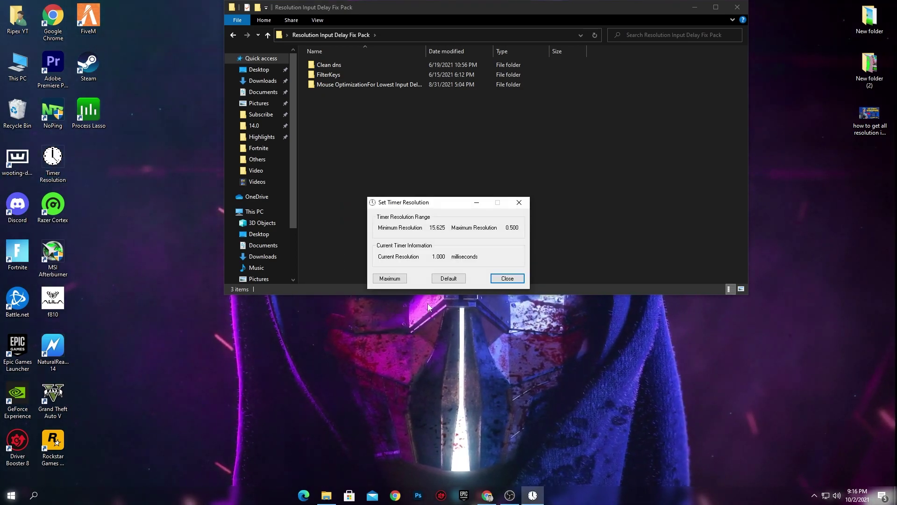
# Step: Set the timer resolution to its 0.500 ms maximum, close the folder, and minimize the timer
pyautogui.click(377, 282)
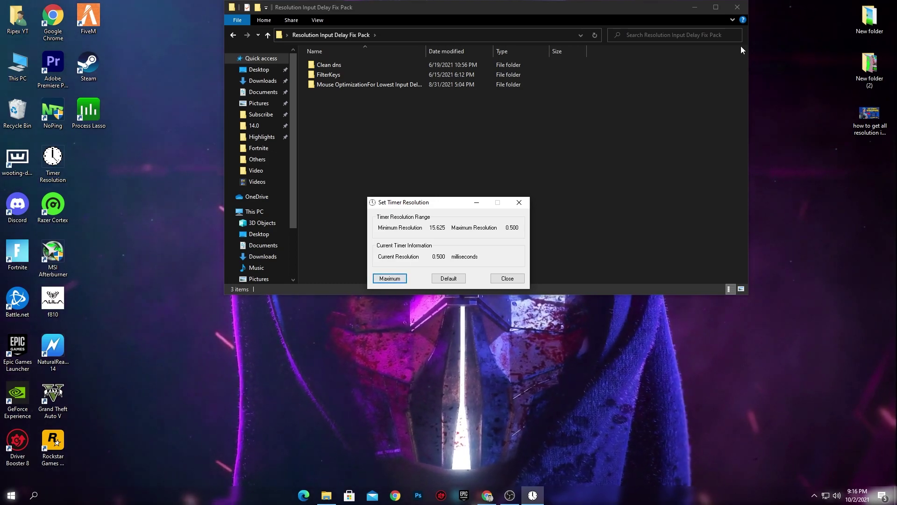
pyautogui.click(737, 7)
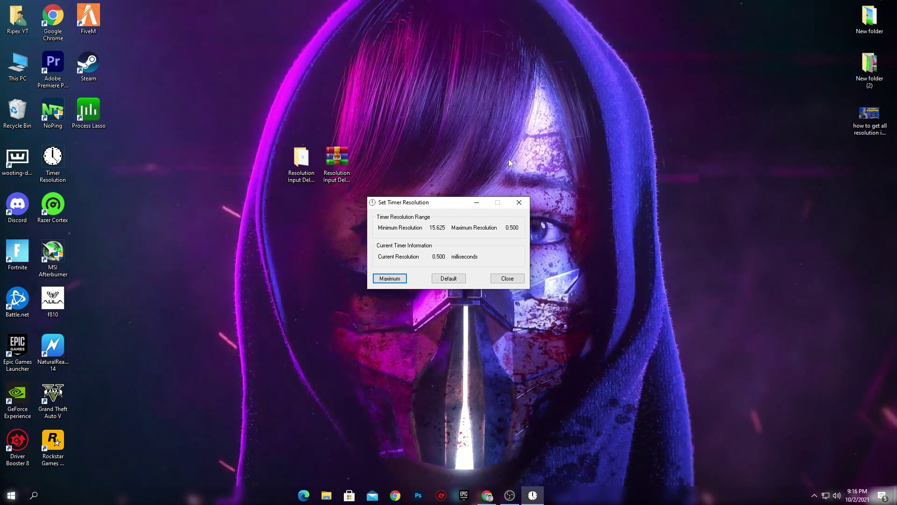
pyautogui.click(476, 202)
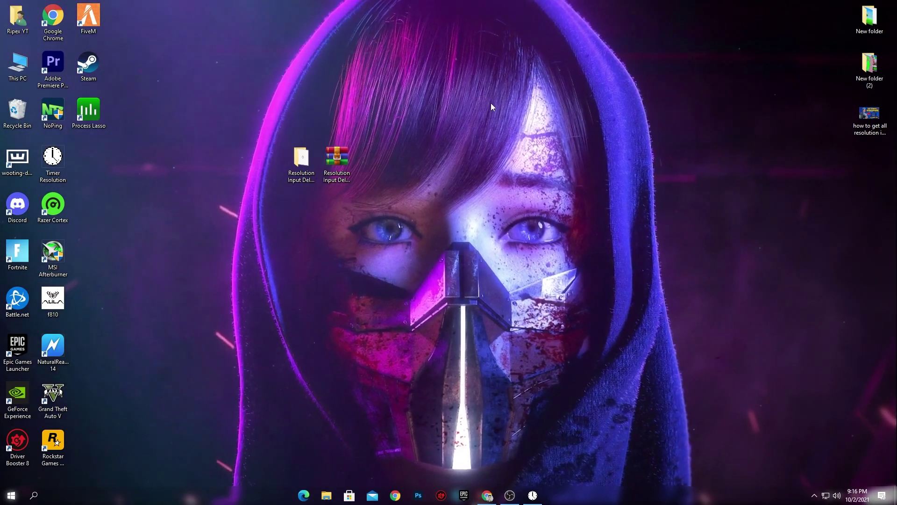
# Step: Open NVIDIA Control Panel from the desktop menu to the Change Resolution page listing 1920 × 1080
pyautogui.rightClick(490, 103)
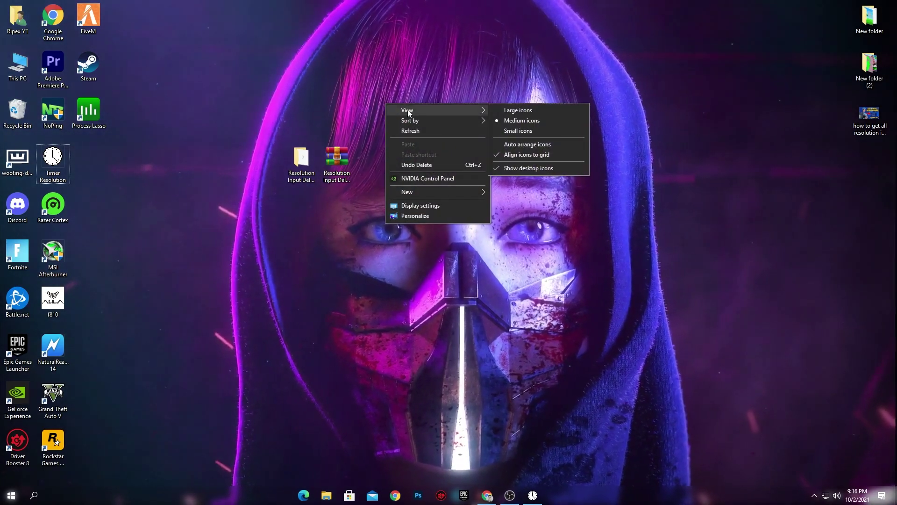
pyautogui.click(422, 176)
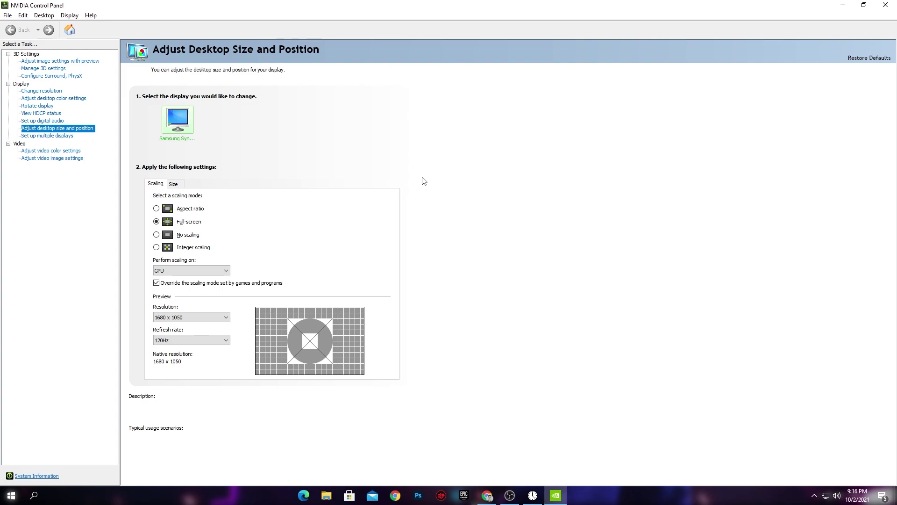
pyautogui.click(43, 91)
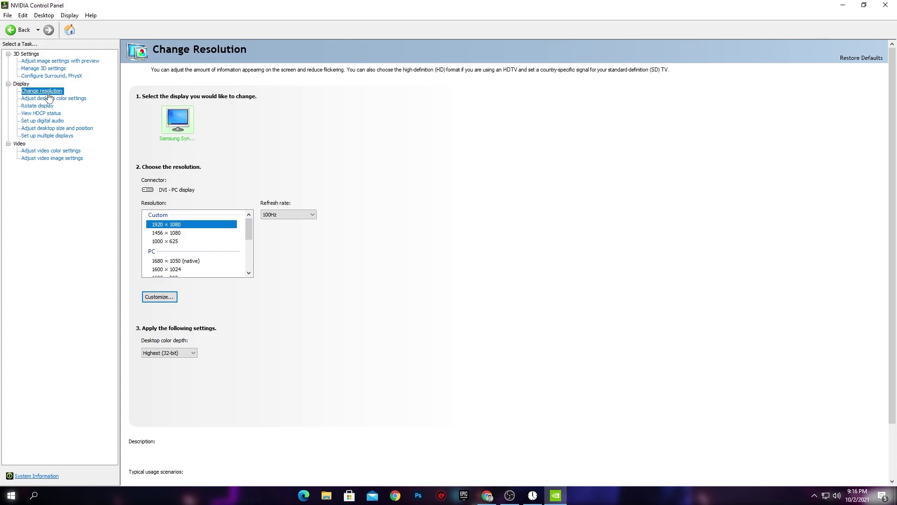
pyautogui.click(165, 296)
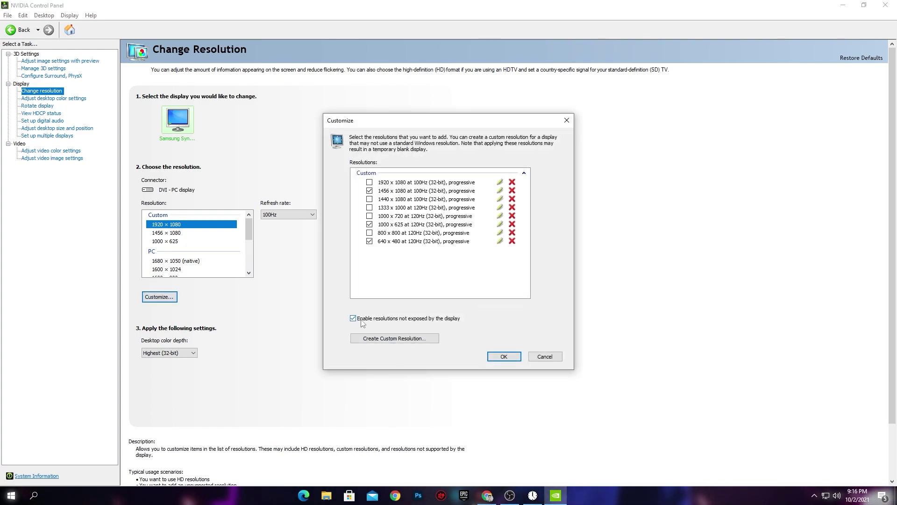
pyautogui.click(380, 339)
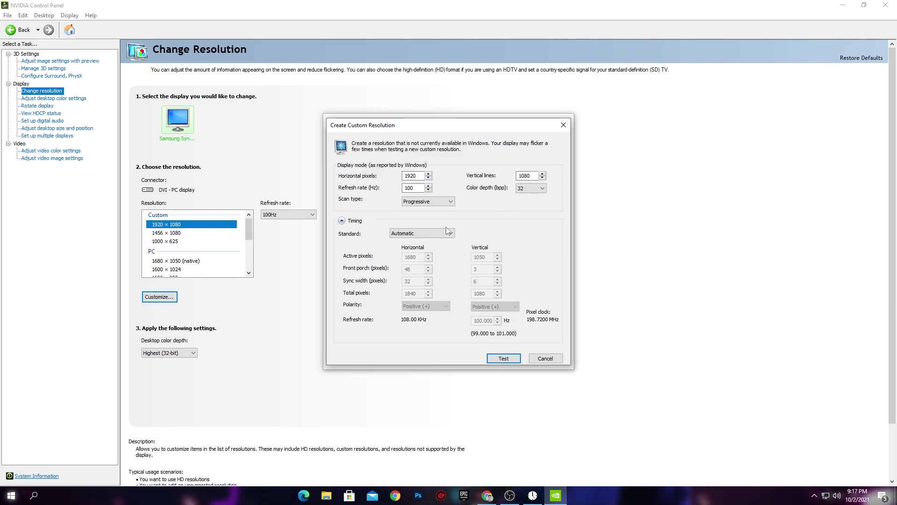
pyautogui.click(570, 122)
pyautogui.click(568, 121)
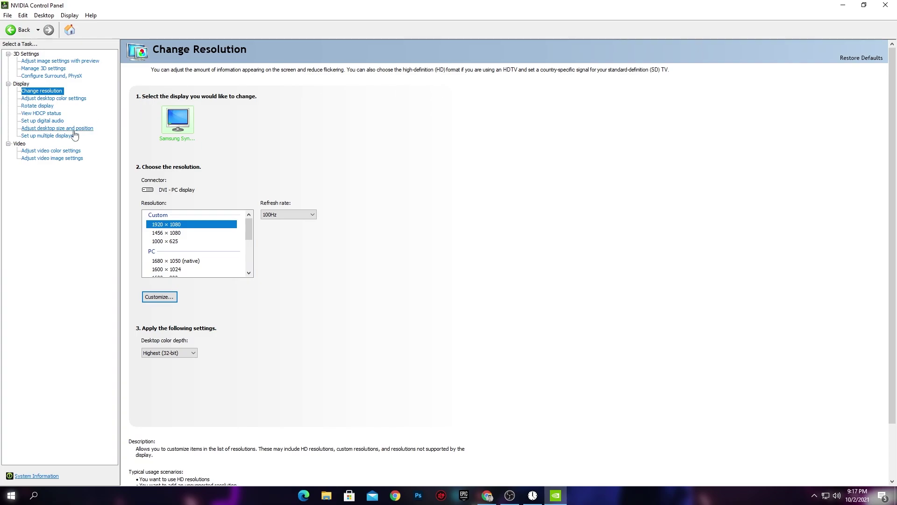
# Step: Confirm Full-screen scaling performed on the GPU under Adjust desktop size and position, then close NVIDIA Control Panel
pyautogui.click(33, 129)
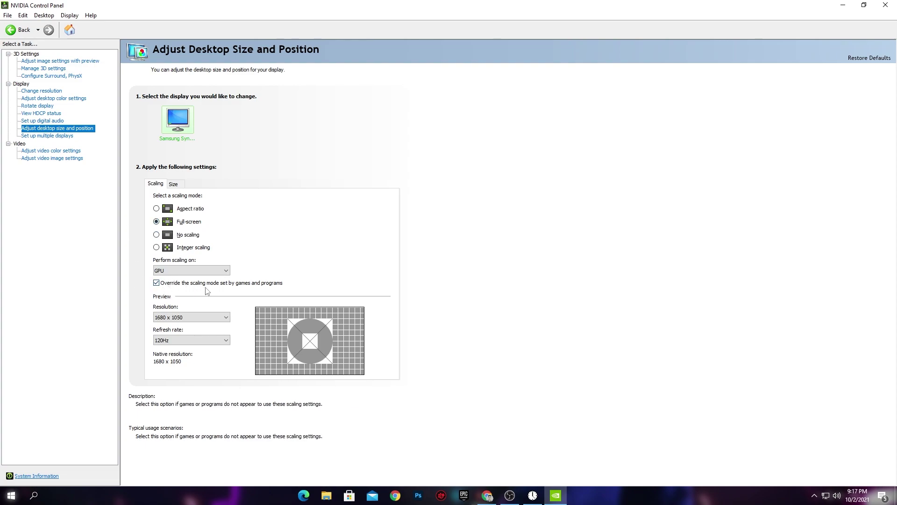
pyautogui.click(191, 270)
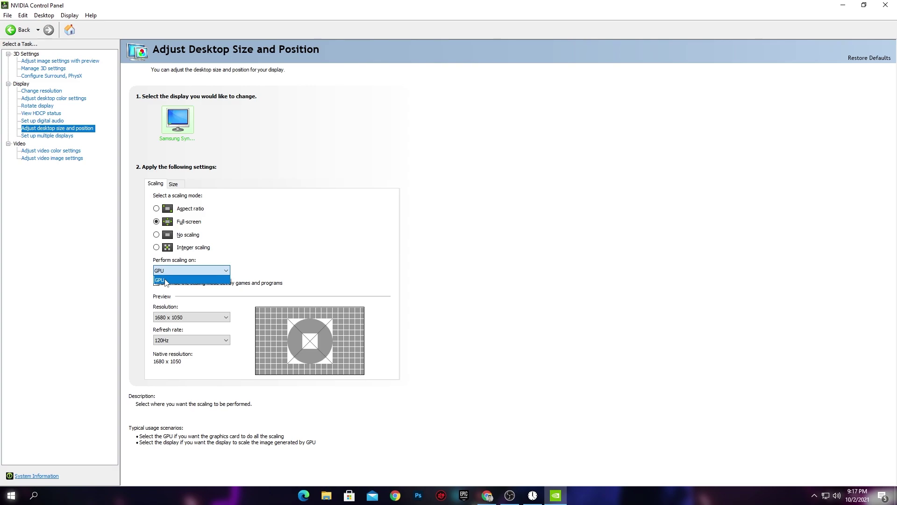
pyautogui.click(893, 5)
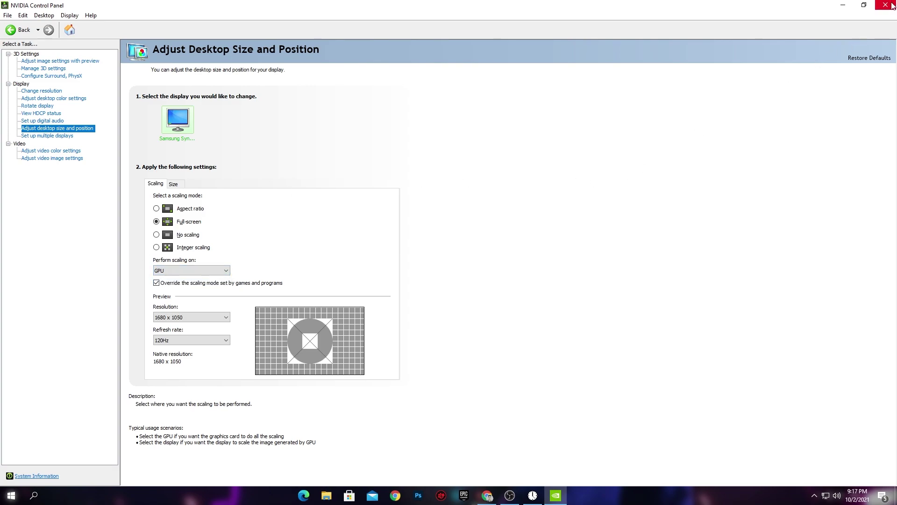
pyautogui.click(892, 4)
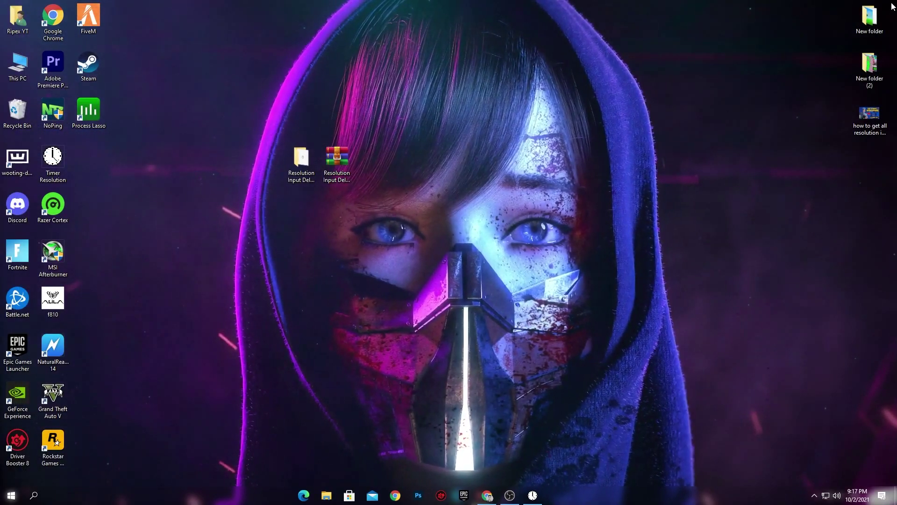